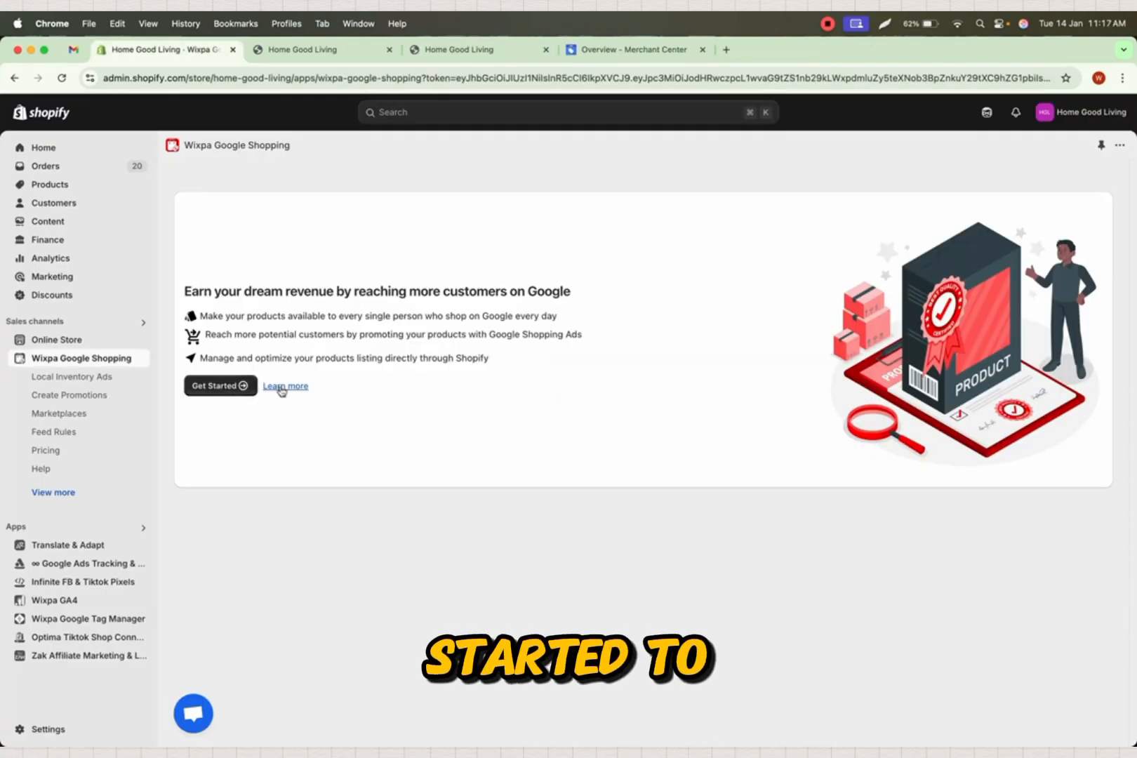
- Start the setup guide, sign in with the Google account and grant Wixpa Feed access to it
{"action": "left_click", "coordinate": [223, 388]}
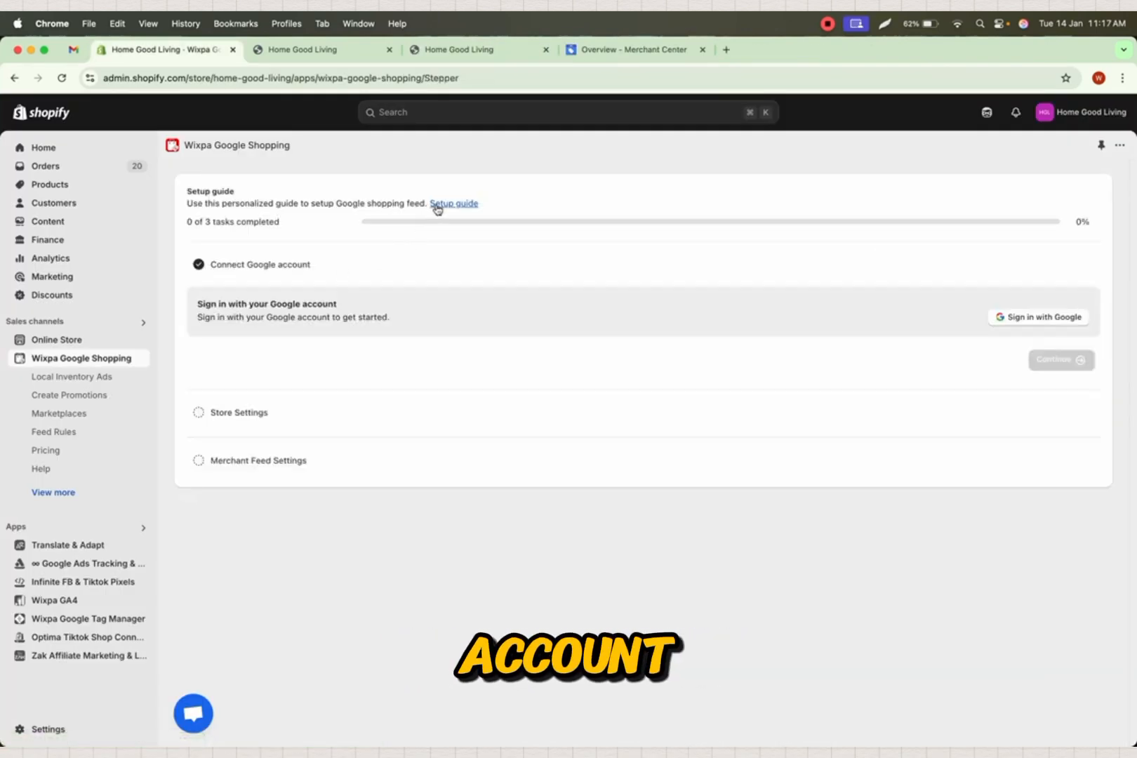
{"action": "left_click_drag", "start_coordinate": [198, 307], "coordinate": [328, 307]}
{"action": "left_click", "coordinate": [1003, 320]}
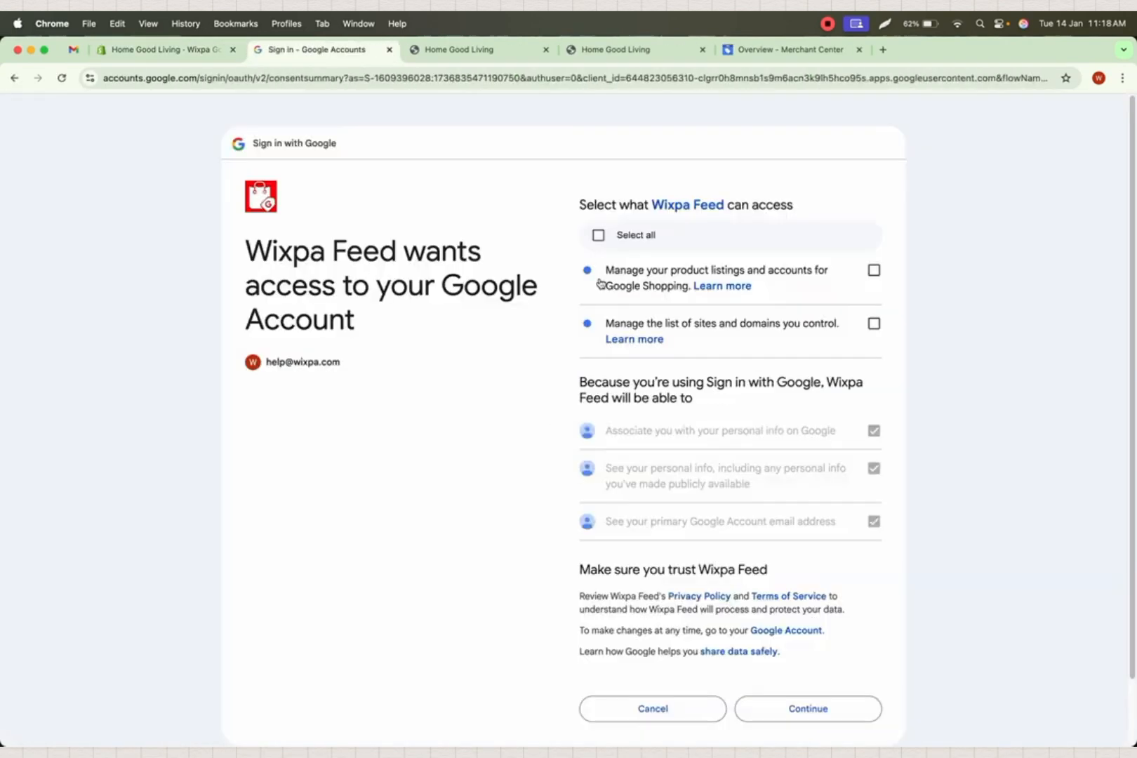
{"action": "left_click", "coordinate": [599, 236]}
{"action": "left_click", "coordinate": [785, 710]}
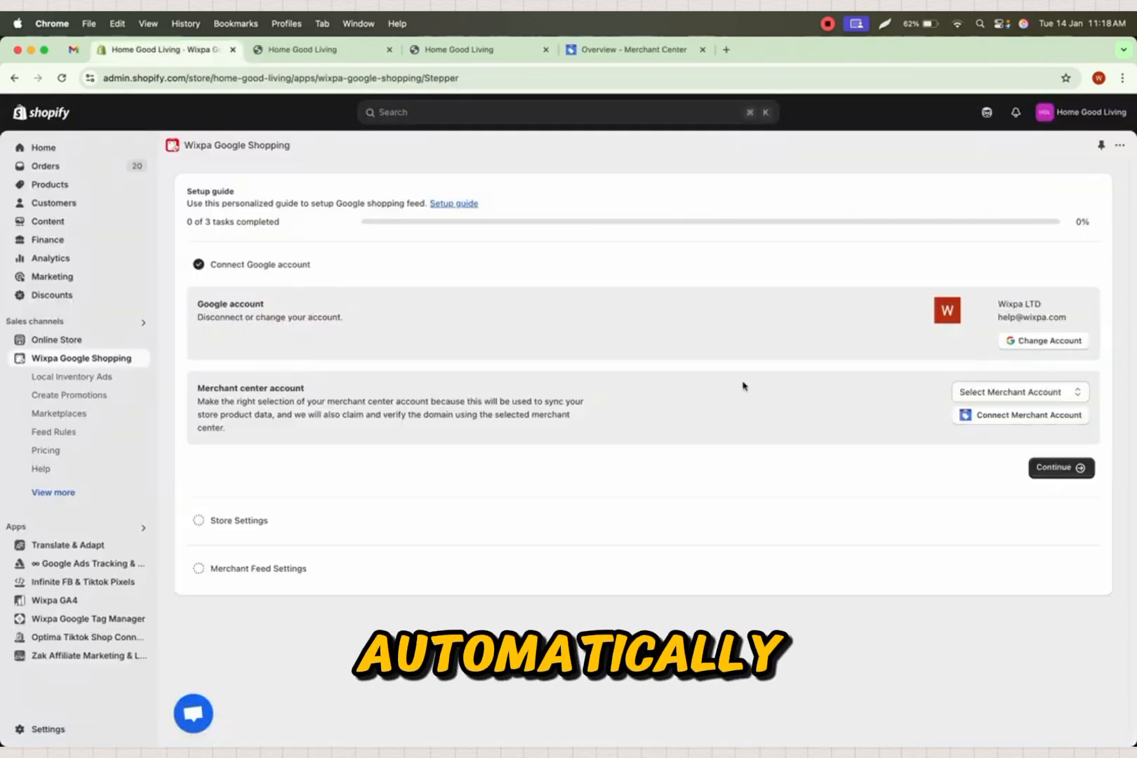
- Select the Home Good Living merchant center account and connect it to the app
{"action": "left_click", "coordinate": [1017, 393]}
{"action": "left_click", "coordinate": [998, 407]}
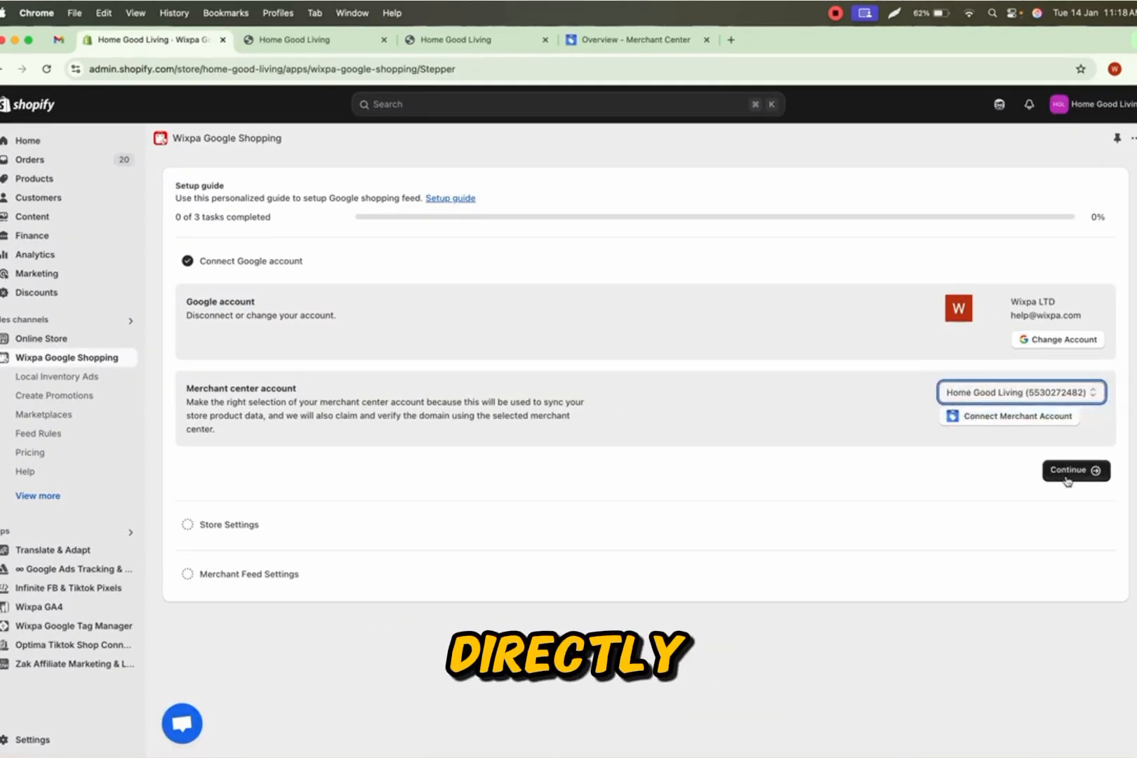
{"action": "left_click", "coordinate": [1067, 476]}
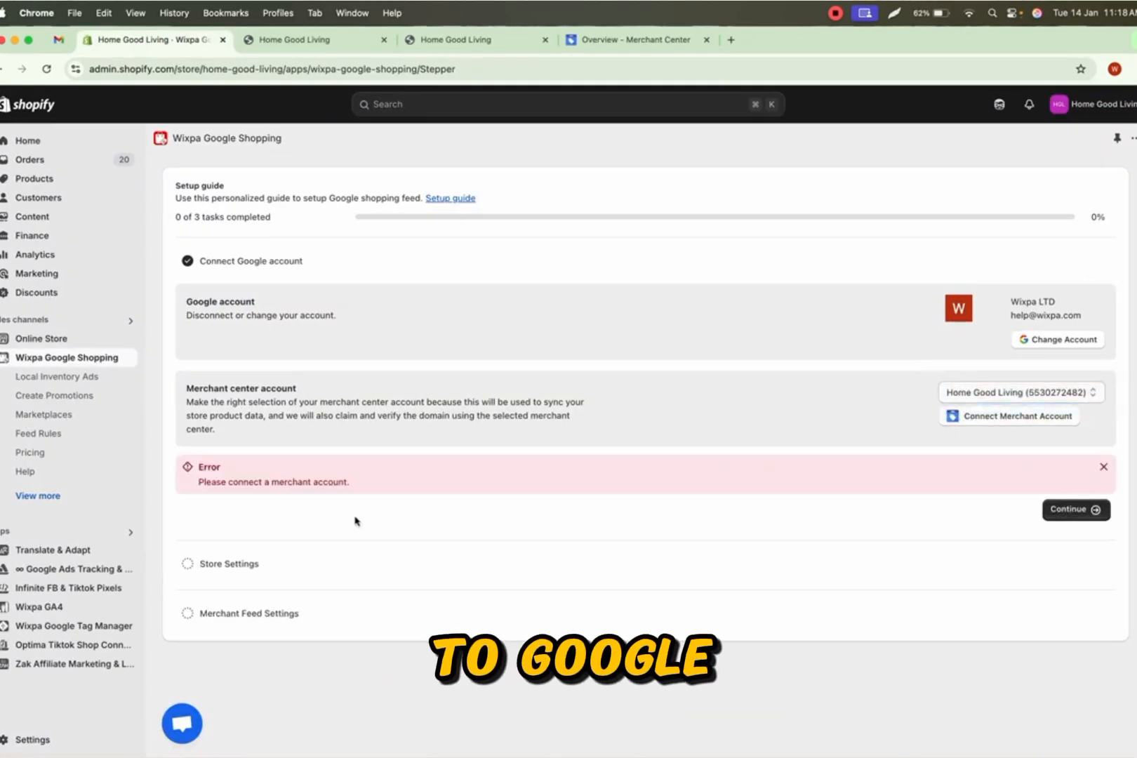
{"action": "left_click", "coordinate": [1004, 419]}
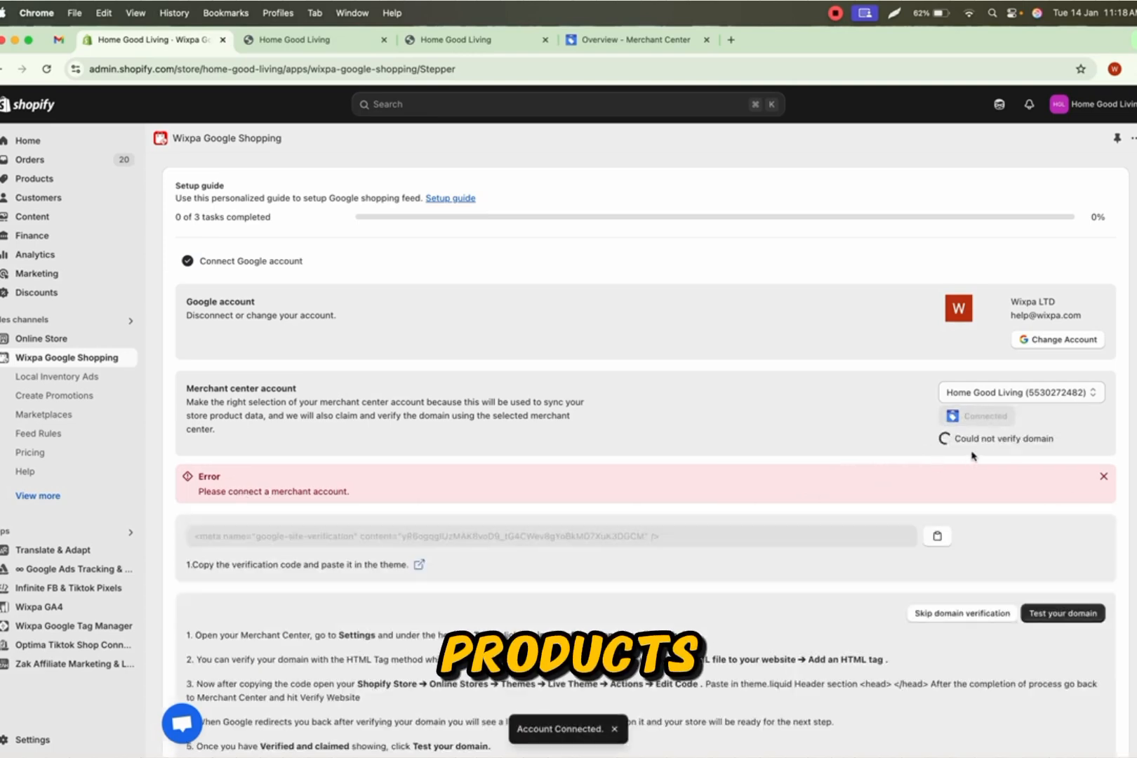
- Copy the site verification meta tag and open the theme editor from the verification instructions
{"action": "scroll", "coordinate": [772, 457], "scroll_direction": "down", "scroll_amount": 4}
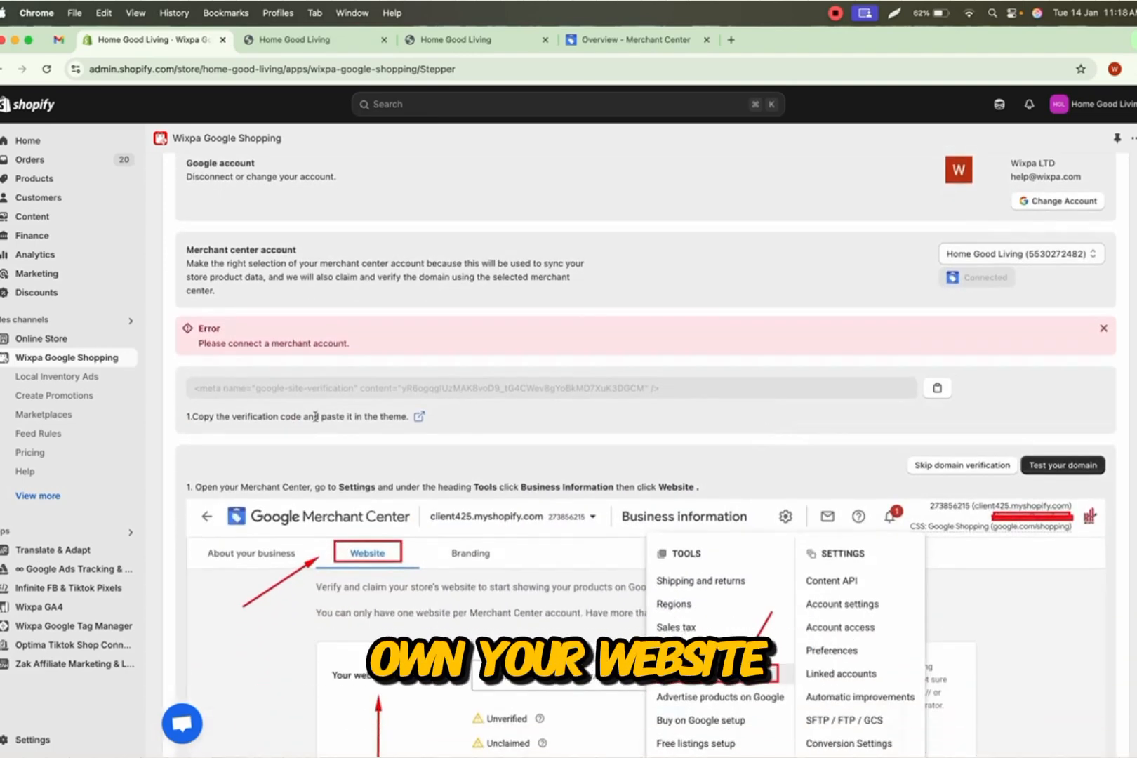
{"action": "left_click", "coordinate": [928, 389]}
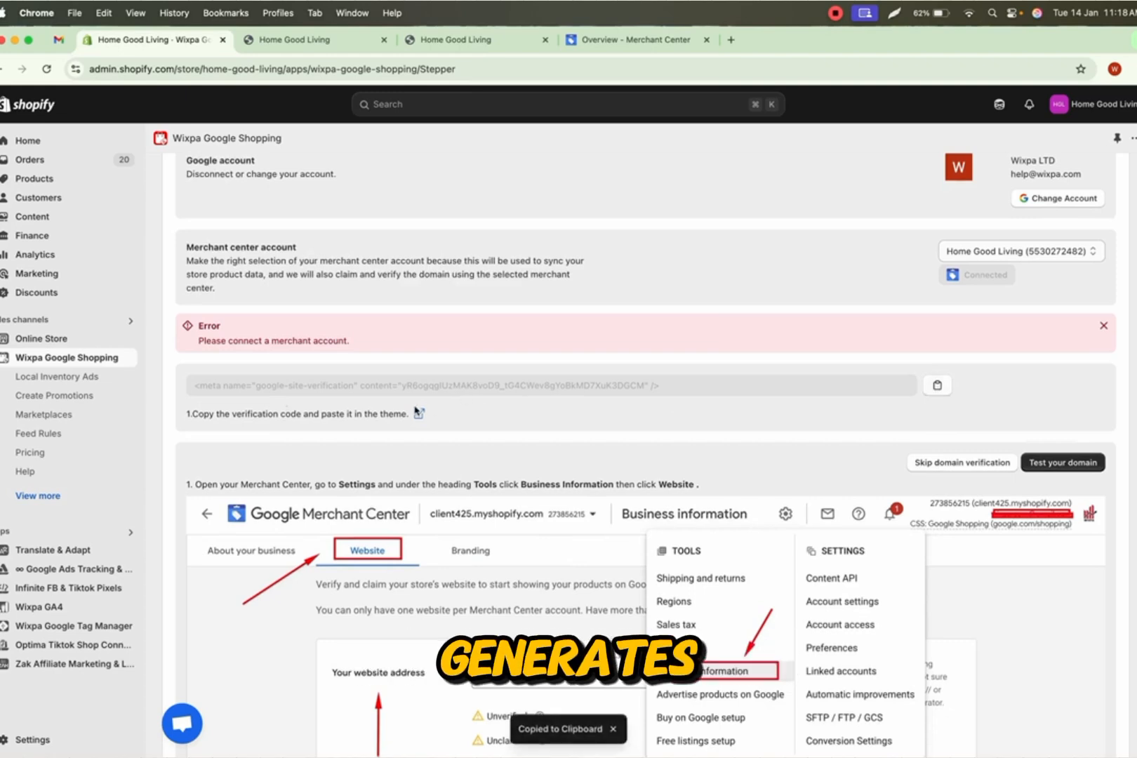
{"action": "left_click", "coordinate": [419, 417]}
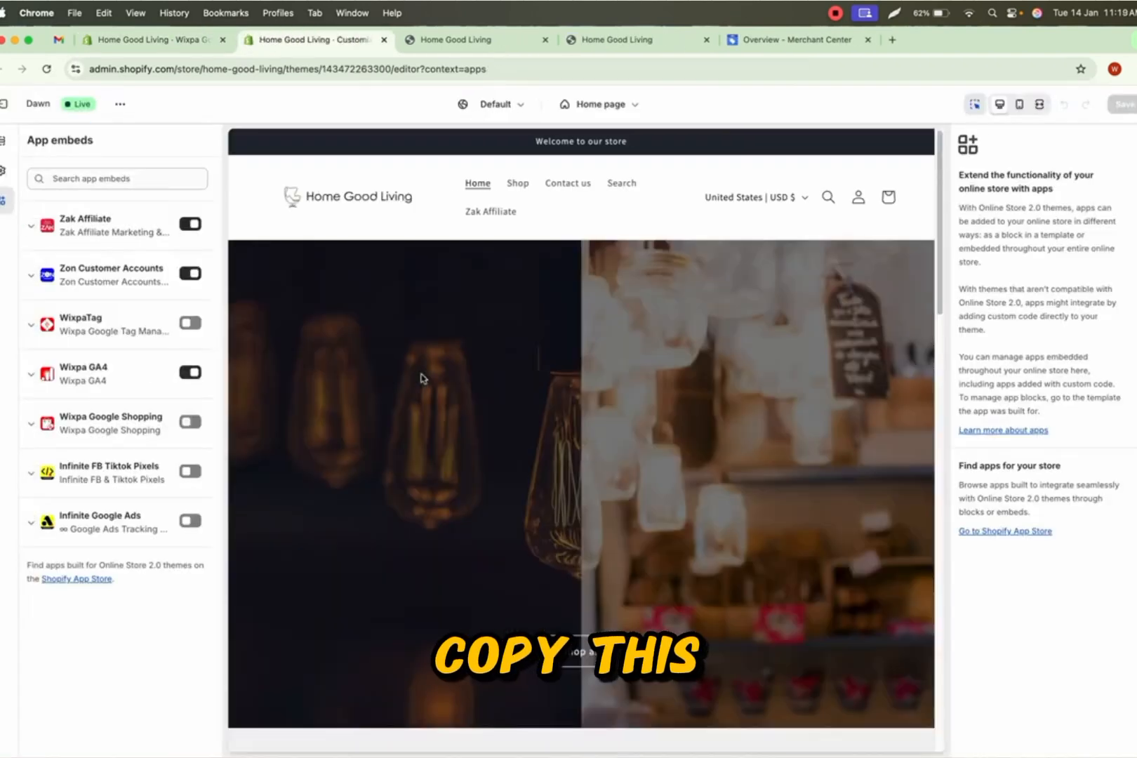
- Enable the Wixpa Google Shopping app embed, paste the verification code into it, and save the theme
{"action": "left_click", "coordinate": [32, 425]}
{"action": "left_click", "coordinate": [112, 495]}
{"action": "key", "text": "super+v"}
{"action": "left_click", "coordinate": [191, 422]}
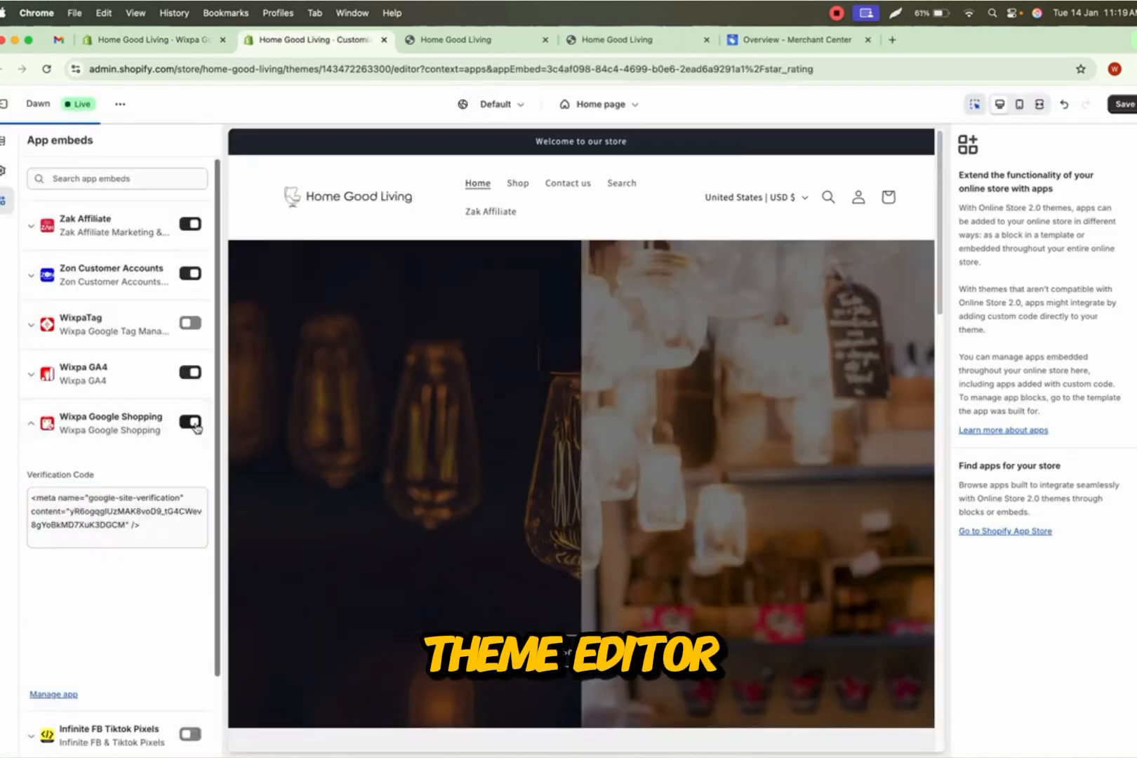
{"action": "left_click", "coordinate": [1123, 104]}
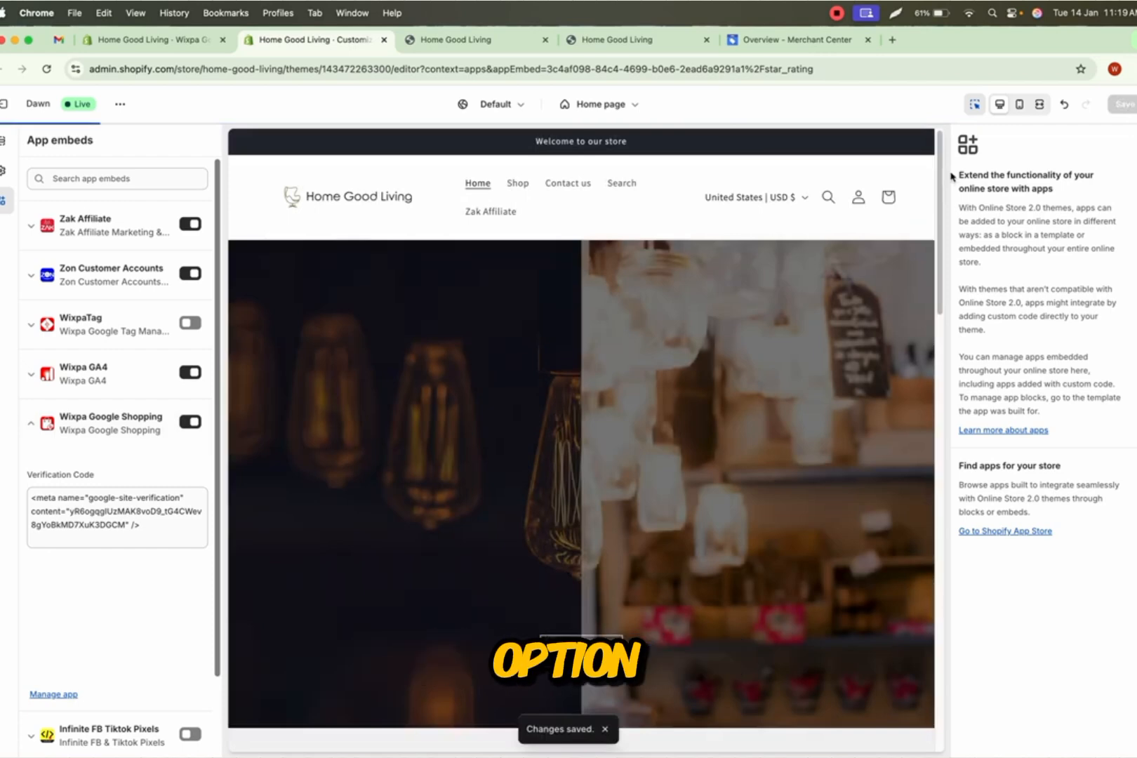
- Return to the setup guide, skip domain verification and continue to the store settings
{"action": "left_click", "coordinate": [384, 39]}
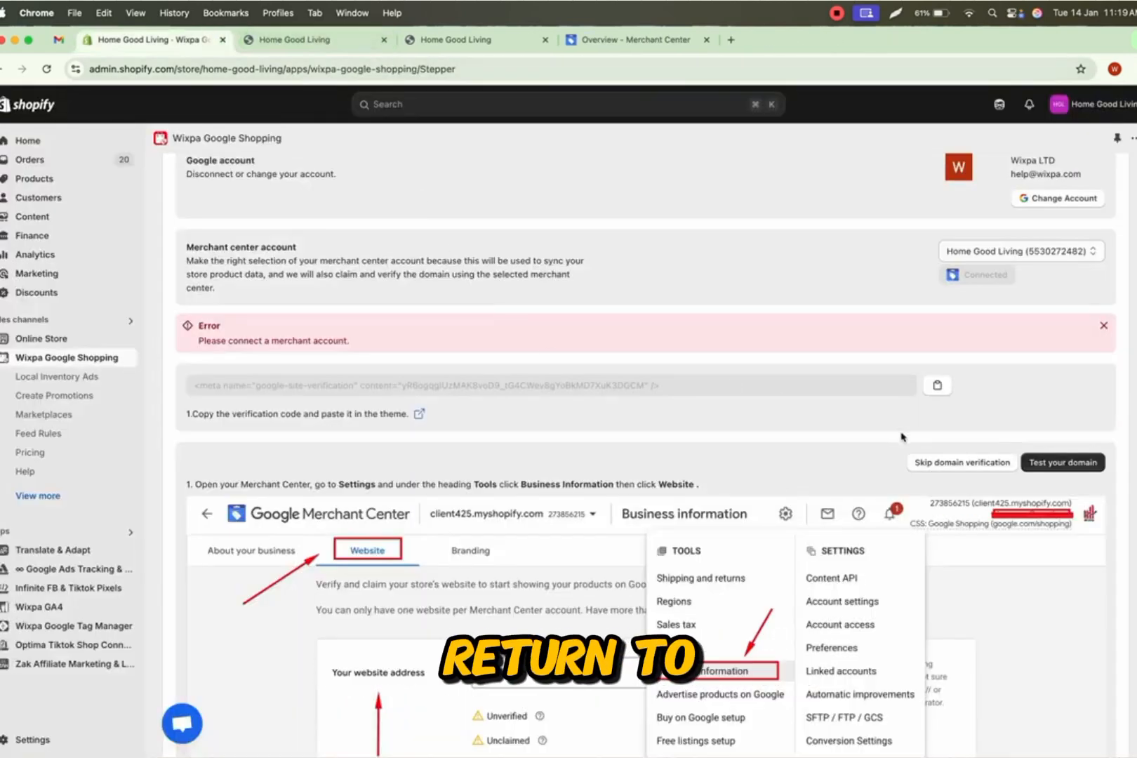
{"action": "left_click", "coordinate": [973, 466]}
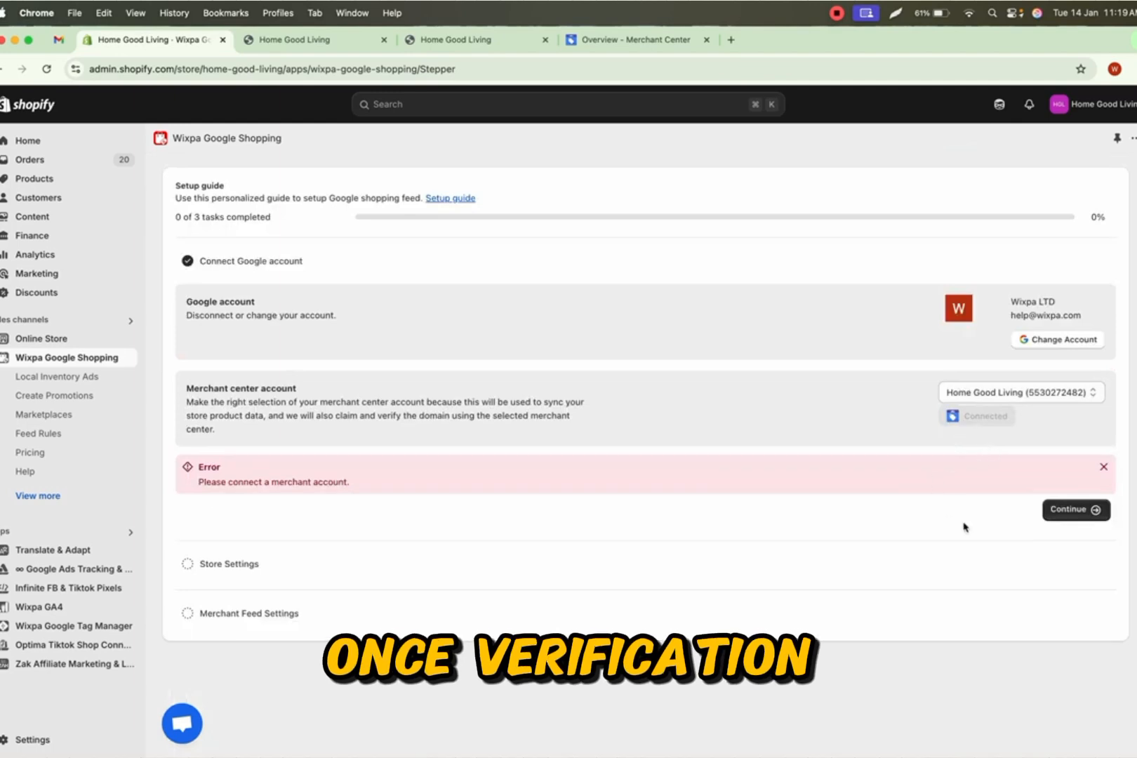
{"action": "left_click", "coordinate": [1064, 517]}
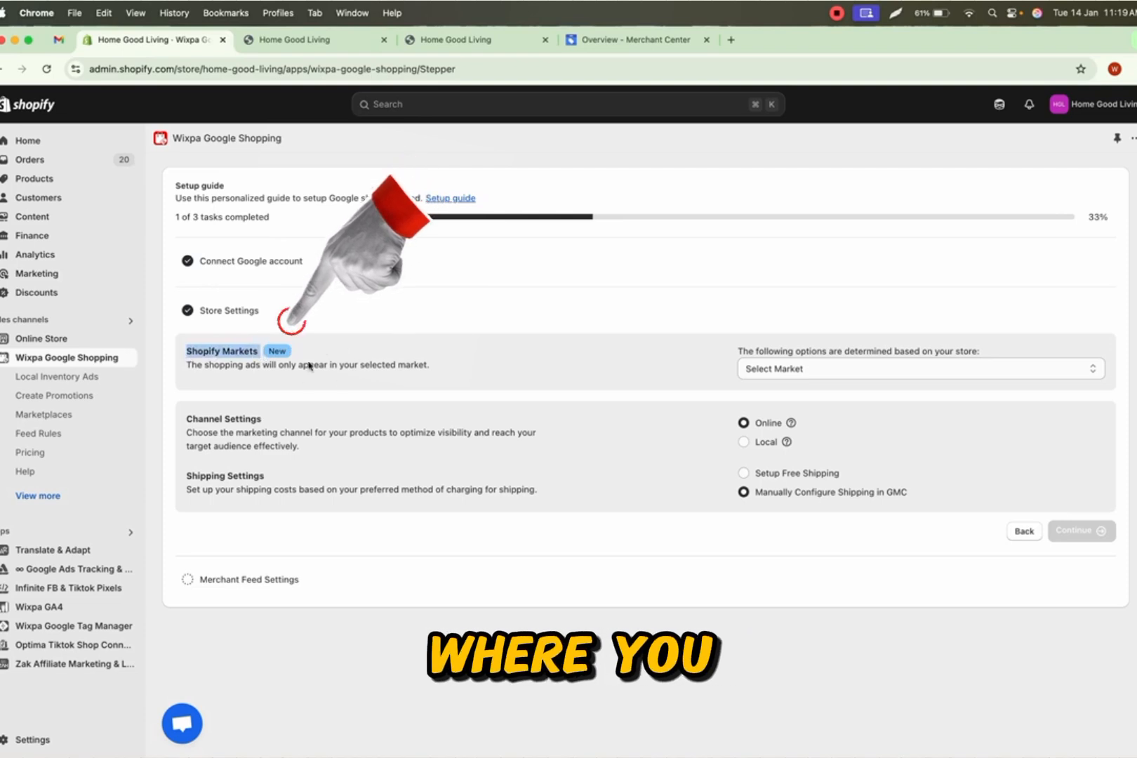
- Choose United States (Primary) as the Shopify market and continue with the default channel and shipping settings
{"action": "left_click", "coordinate": [777, 370]}
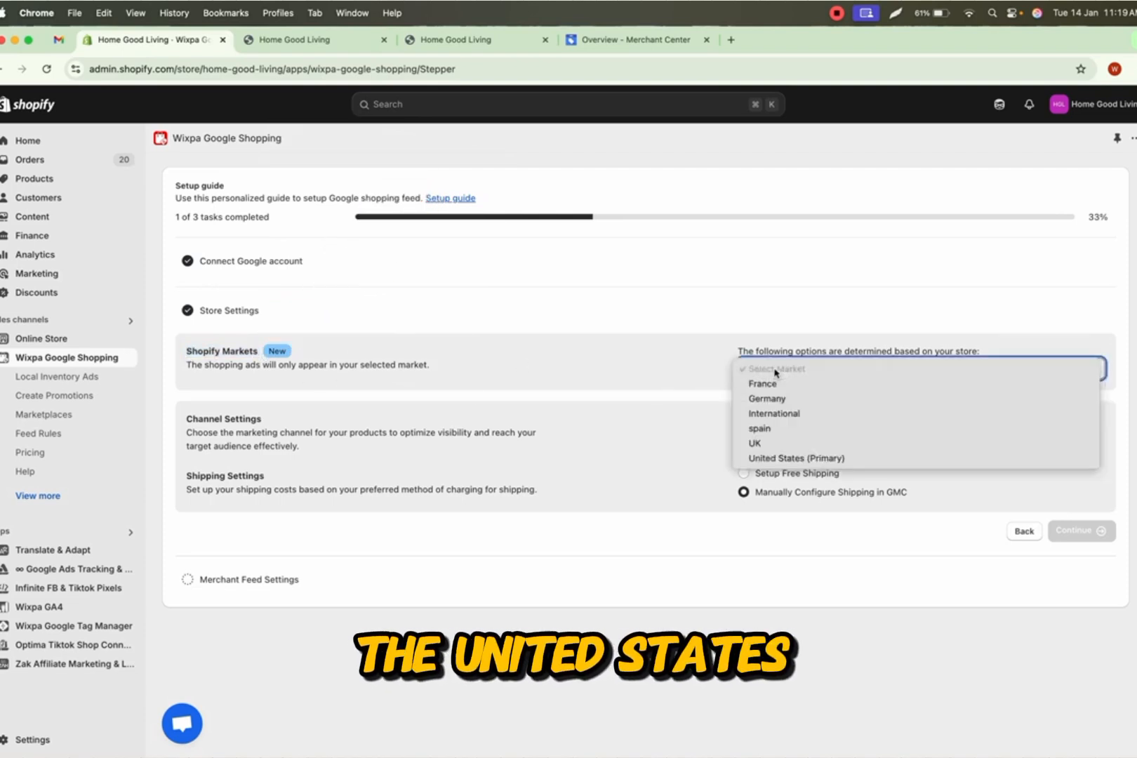
{"action": "left_click", "coordinate": [771, 457]}
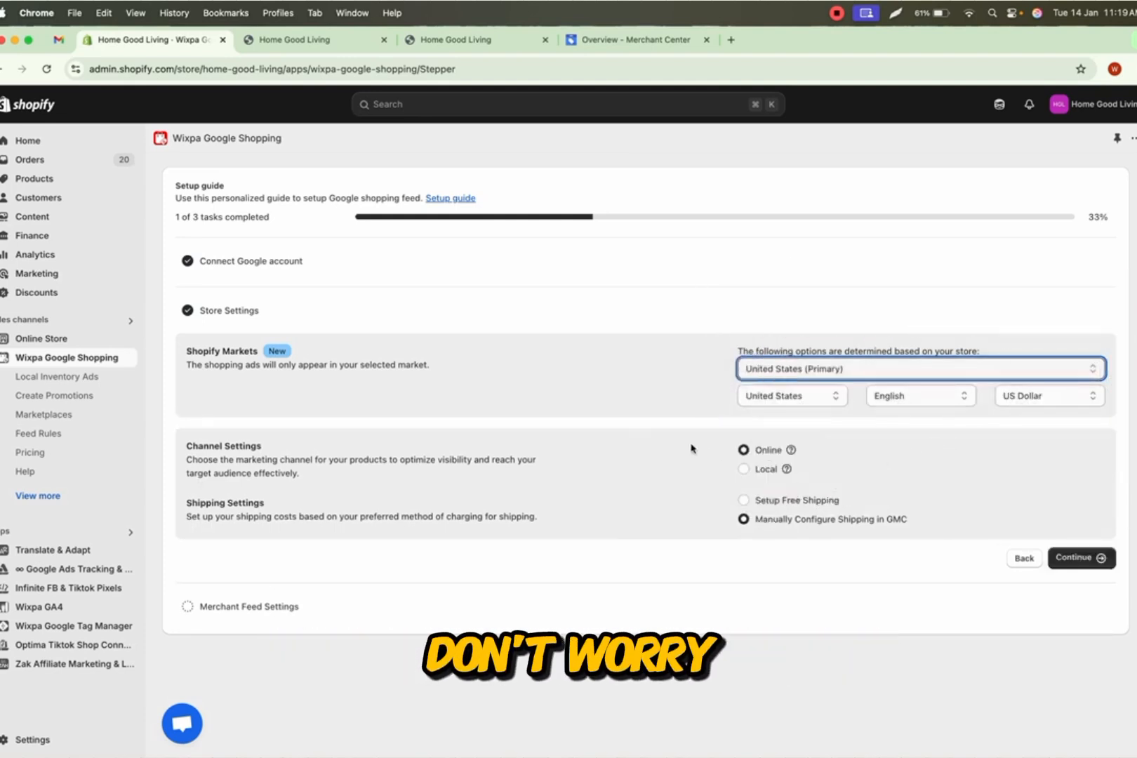
{"action": "left_click", "coordinate": [653, 431]}
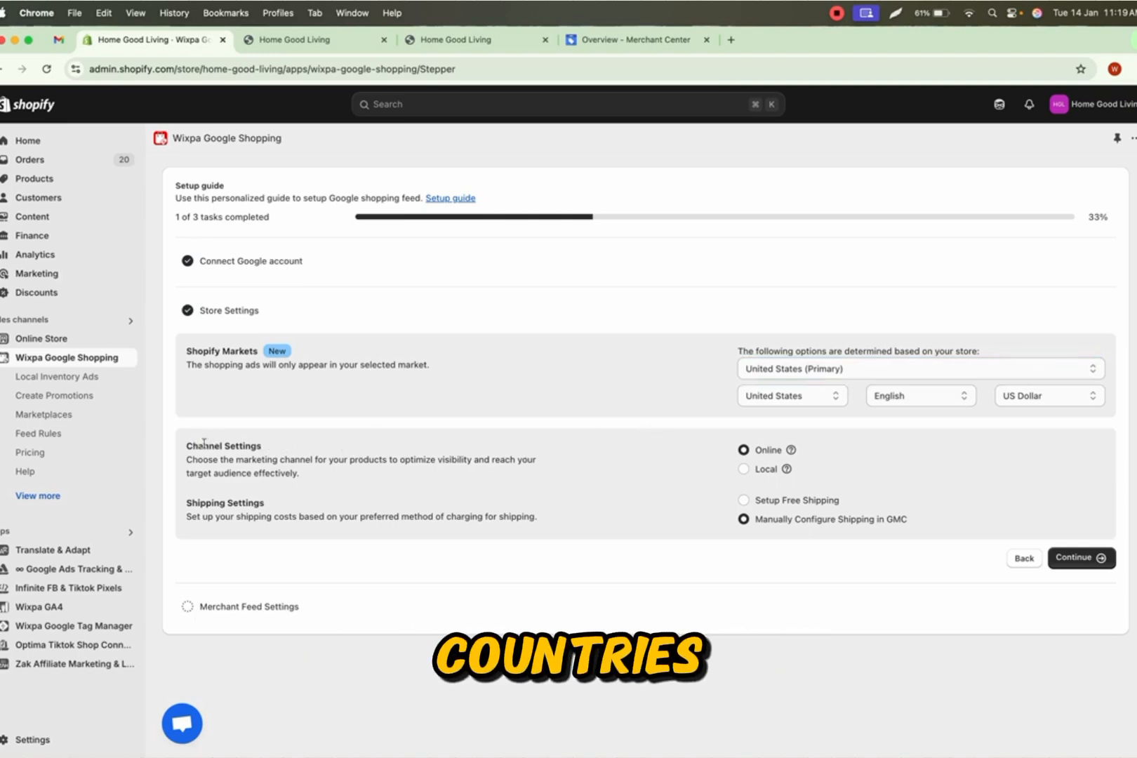
{"action": "left_click_drag", "start_coordinate": [193, 446], "coordinate": [239, 445]}
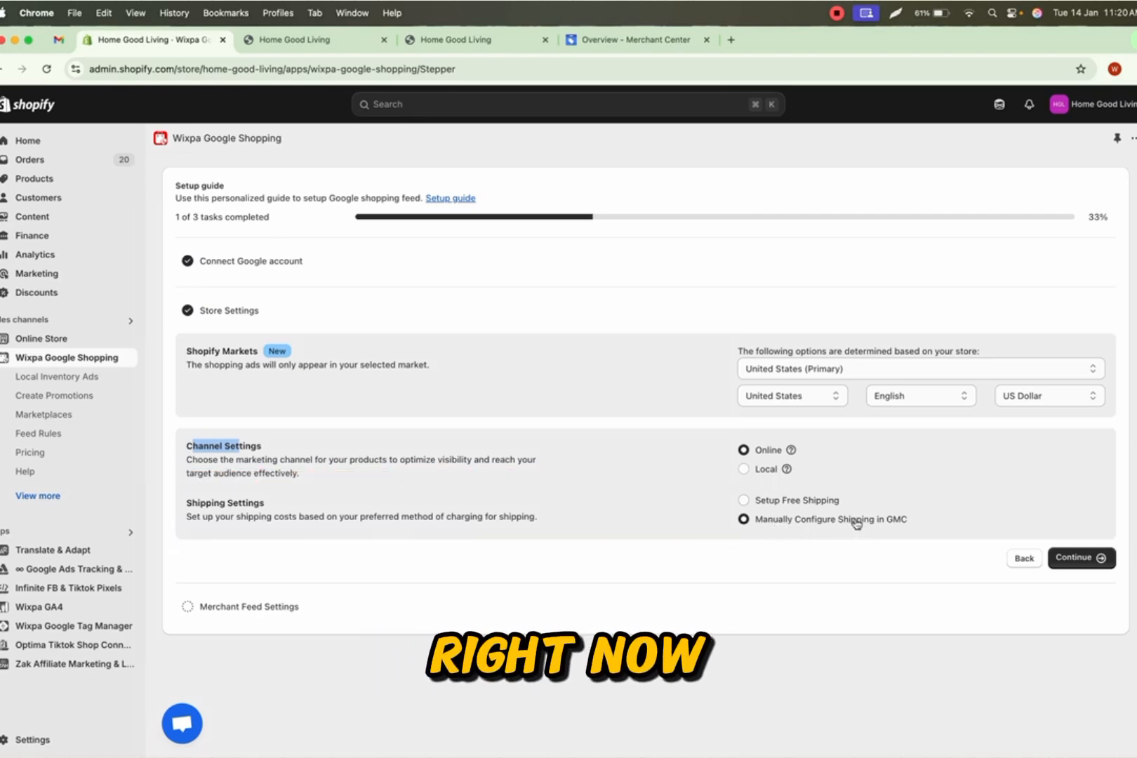
{"action": "left_click", "coordinate": [1059, 560]}
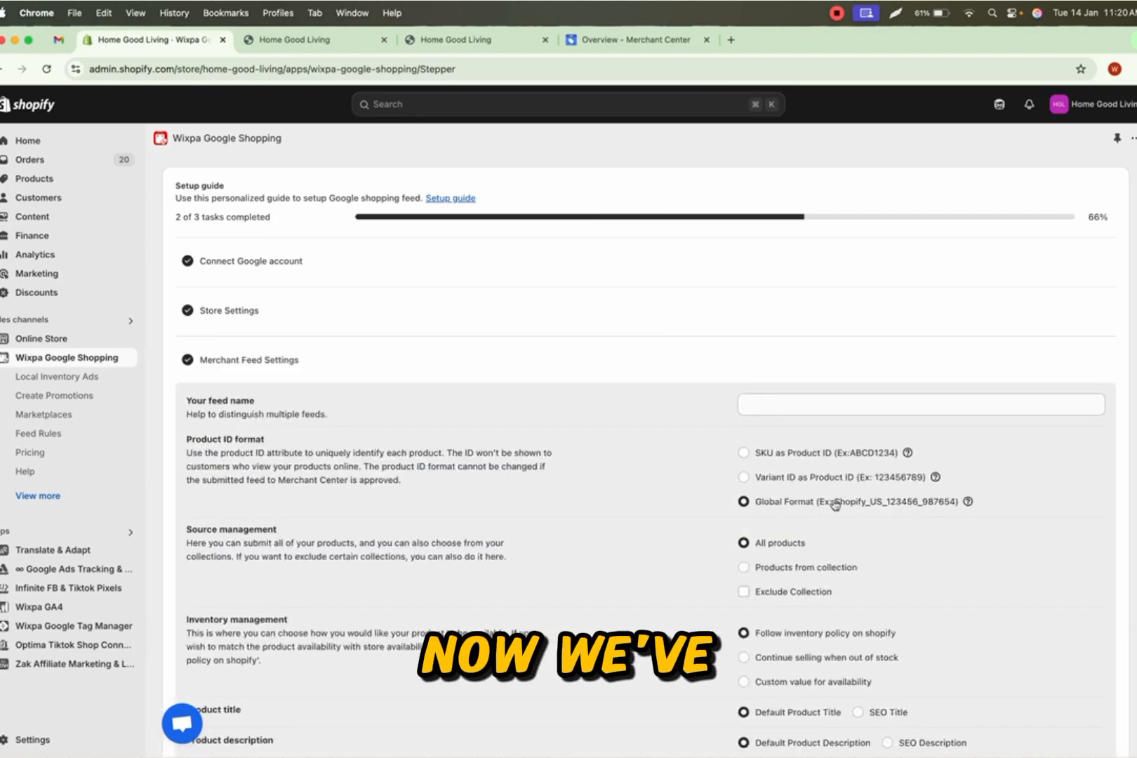
- Name the merchant feed first feed wixpa
{"action": "left_click", "coordinate": [772, 407]}
{"action": "type", "text": "first feed wixpa"}
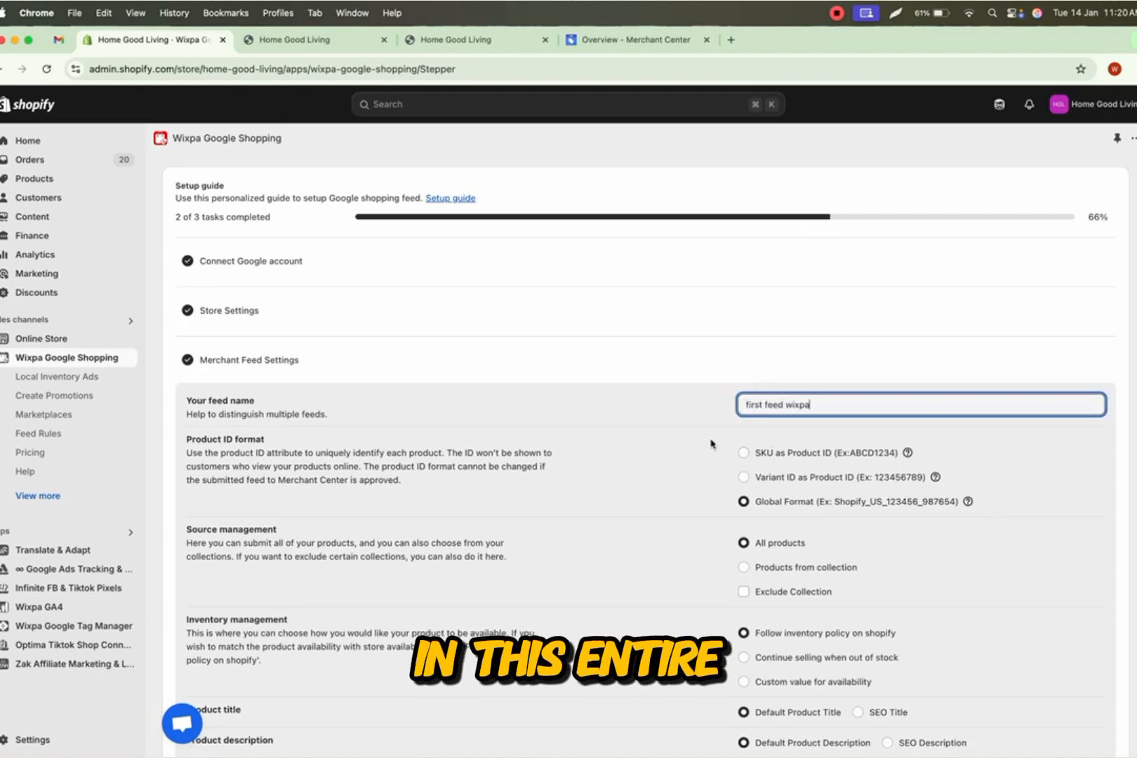
{"action": "left_click", "coordinate": [710, 441]}
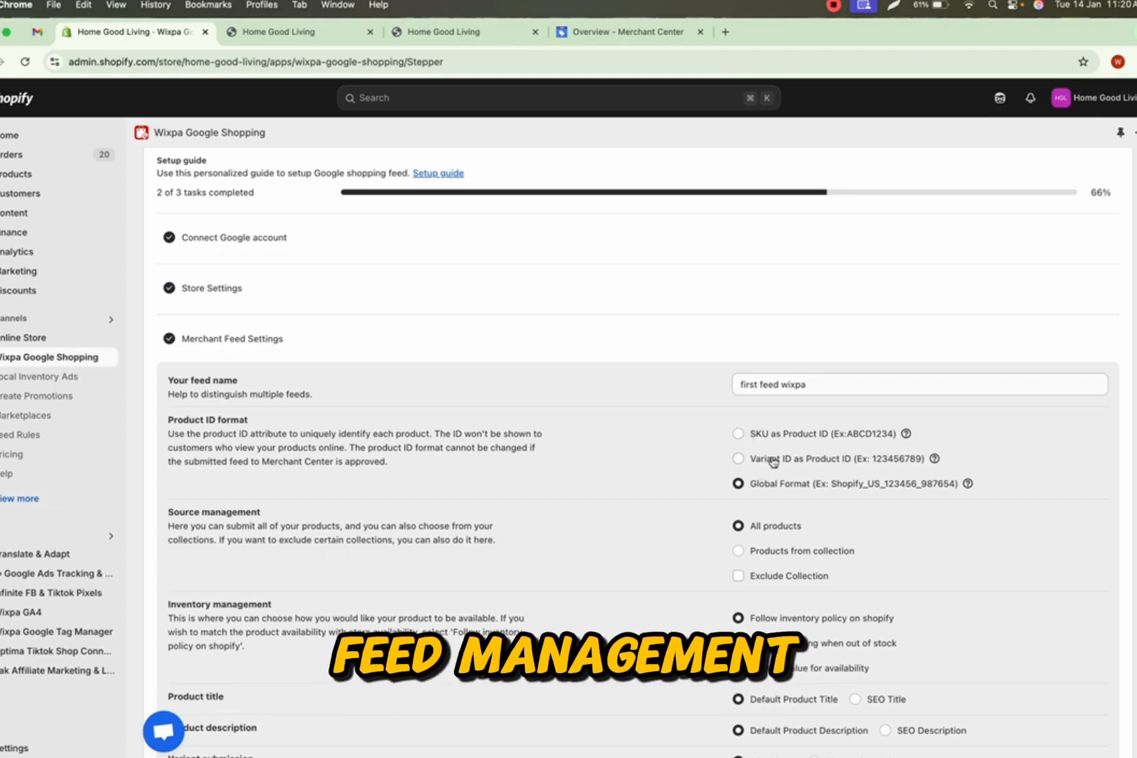
- Review the feed options for product IDs, inventory, titles, variants, brand, GTINs and images
{"action": "scroll", "coordinate": [773, 460], "scroll_direction": "down", "scroll_amount": 5}
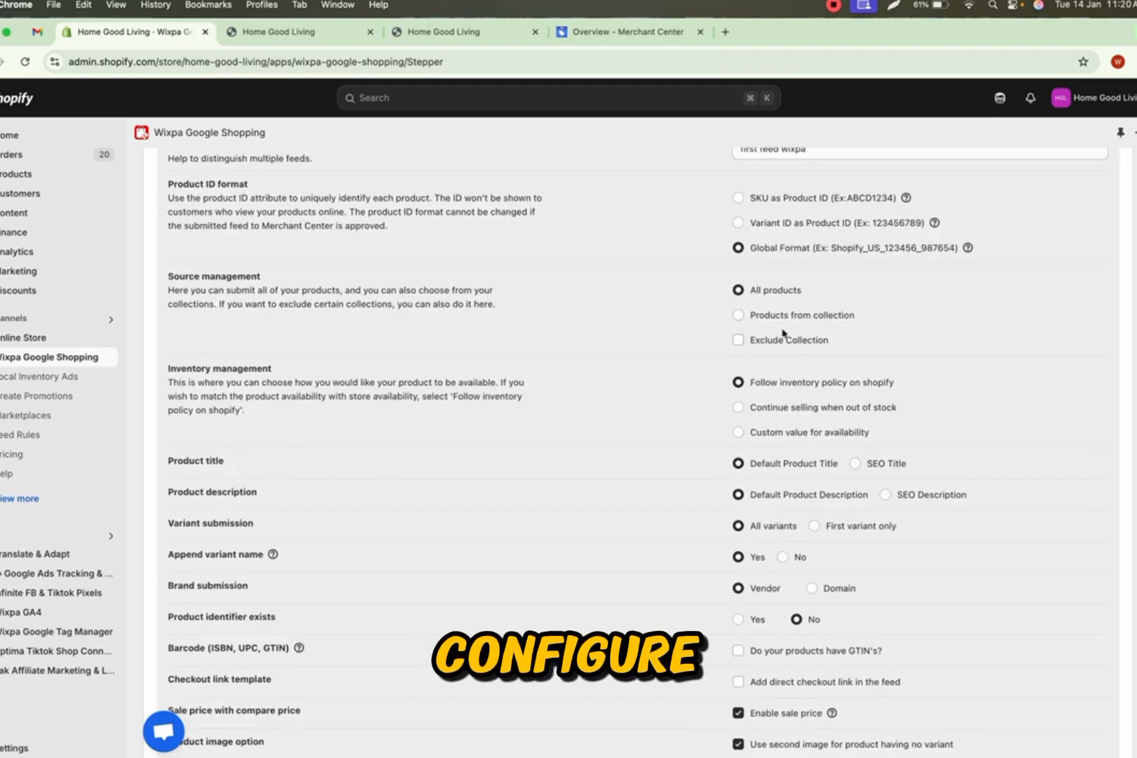
{"action": "scroll", "coordinate": [753, 402], "scroll_direction": "down", "scroll_amount": 1}
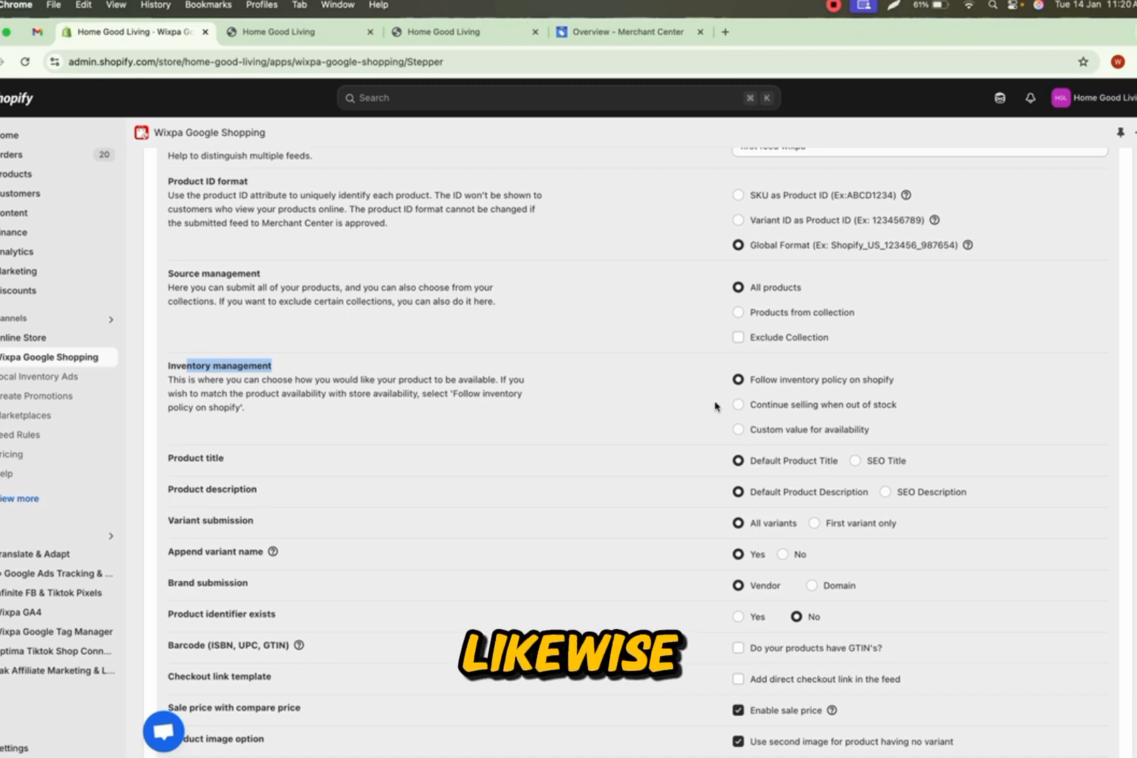
{"action": "scroll", "coordinate": [707, 506], "scroll_direction": "down", "scroll_amount": 1}
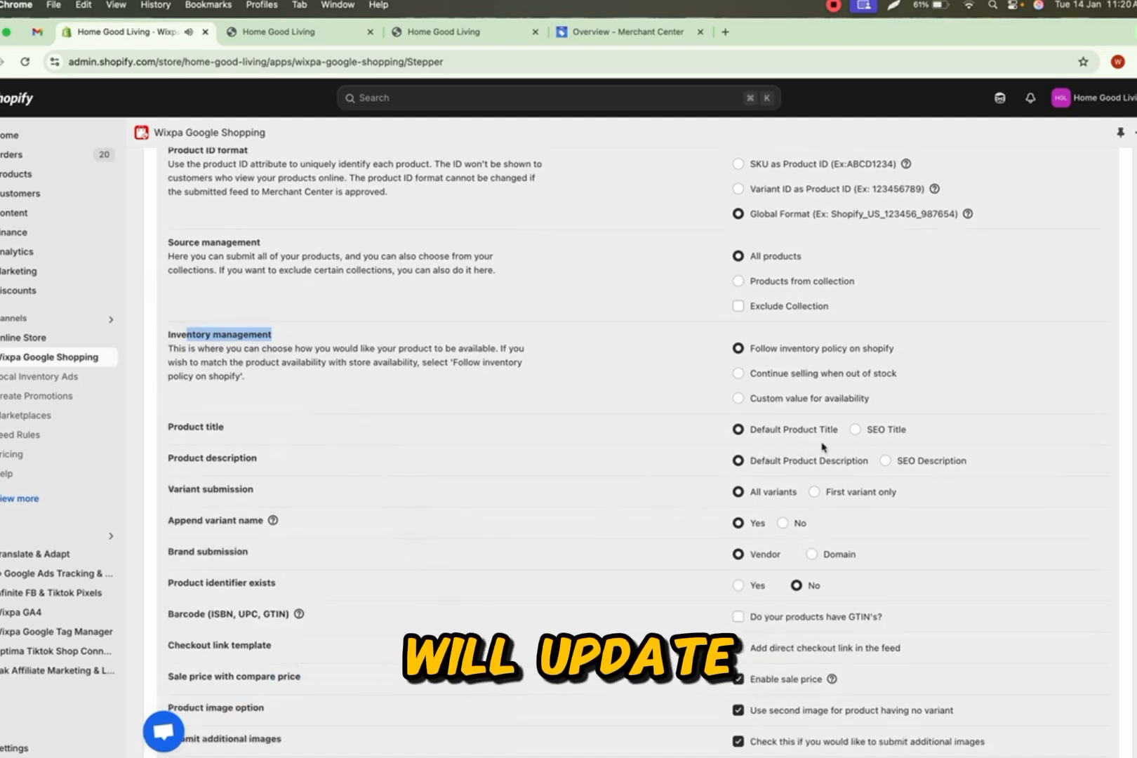
{"action": "scroll", "coordinate": [820, 453], "scroll_direction": "down", "scroll_amount": 3}
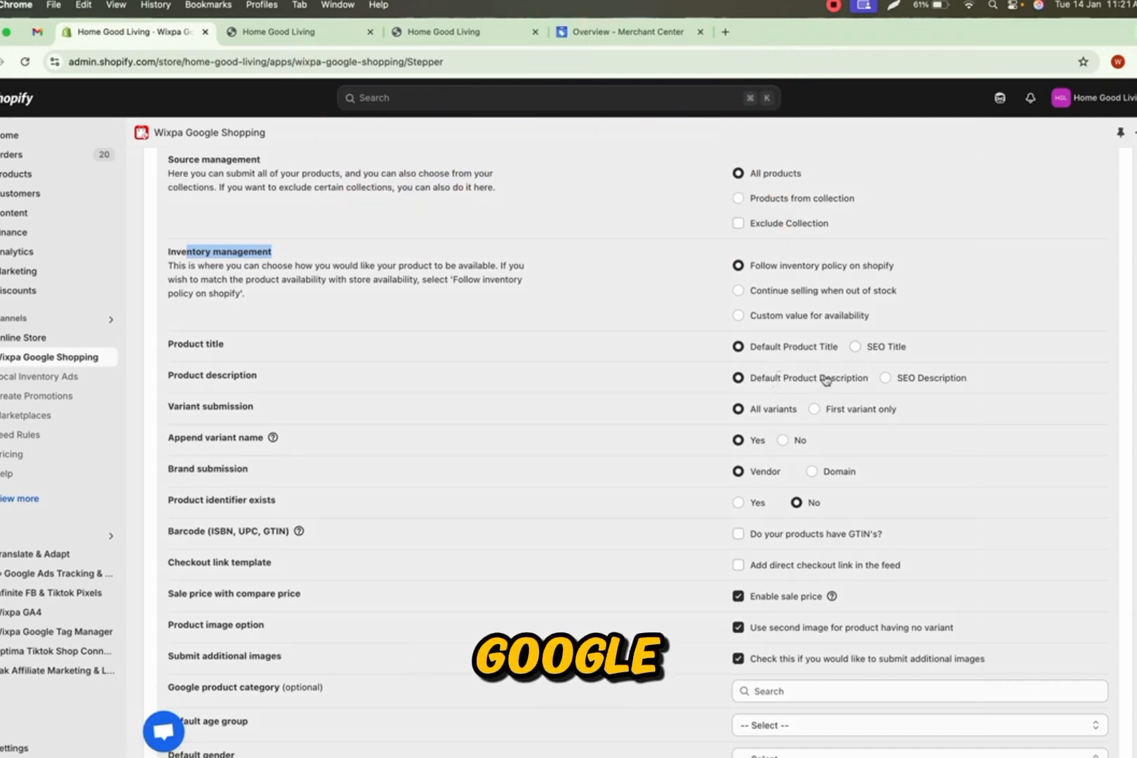
{"action": "scroll", "coordinate": [745, 419], "scroll_direction": "down", "scroll_amount": 1}
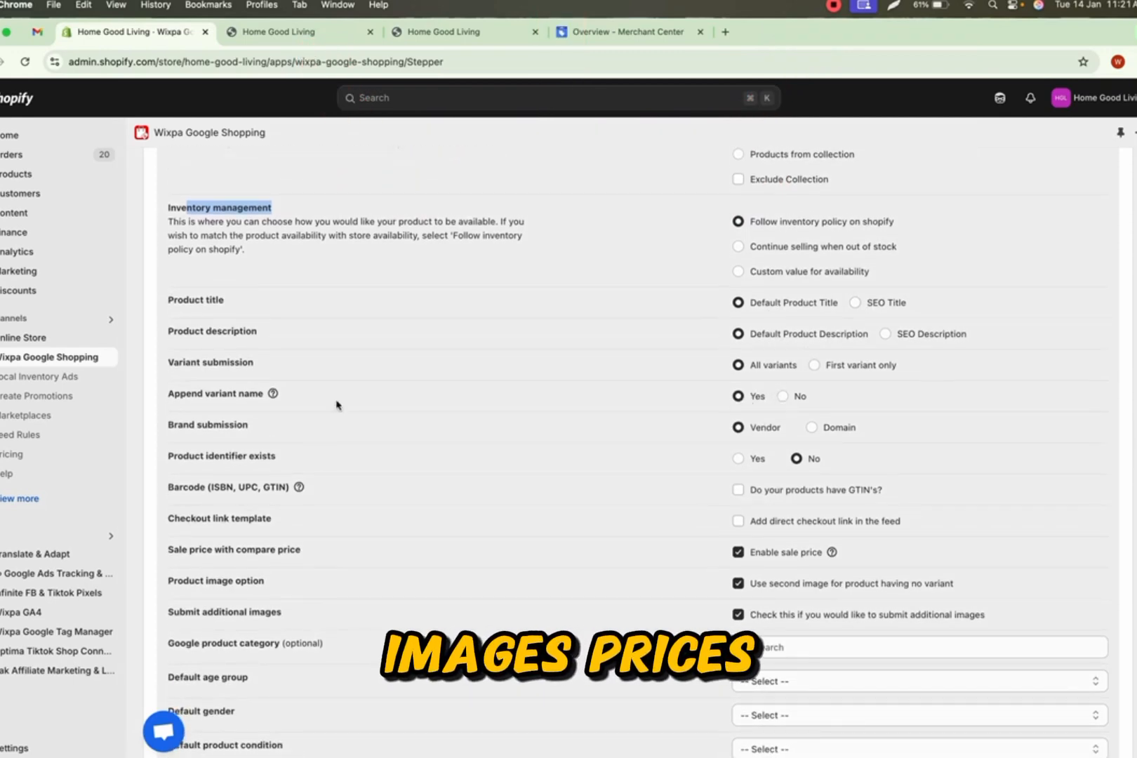
{"action": "scroll", "coordinate": [730, 425], "scroll_direction": "down", "scroll_amount": 1}
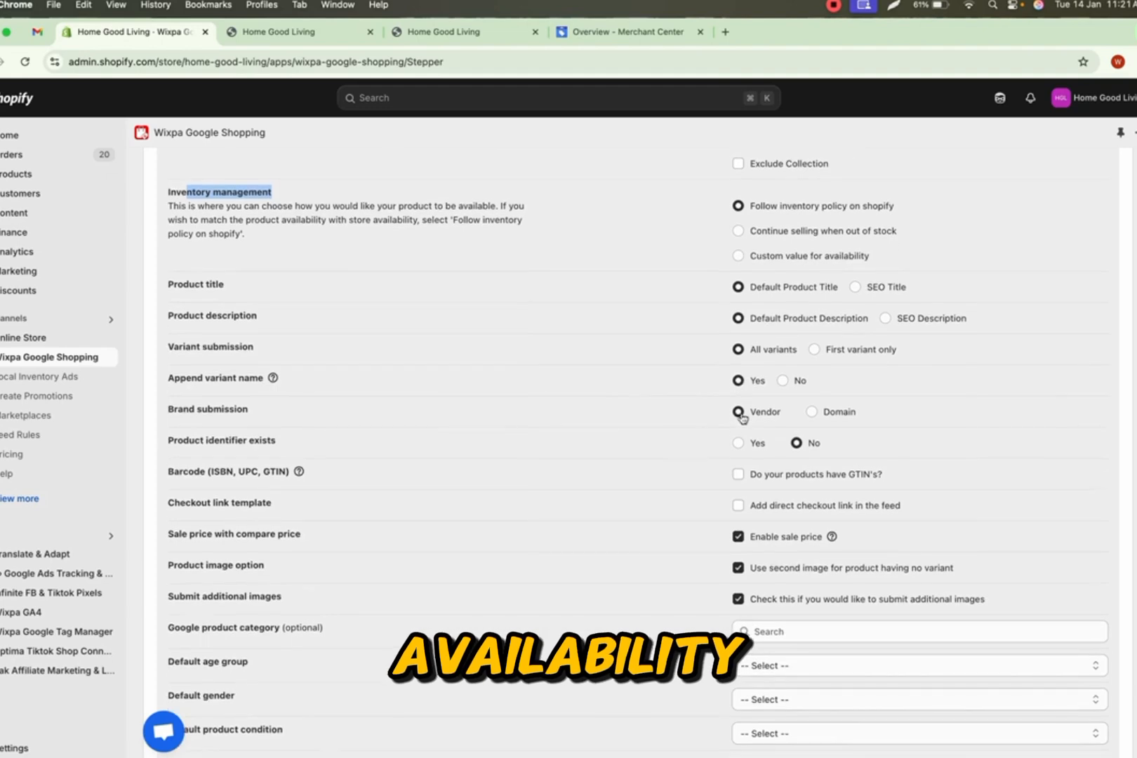
{"action": "scroll", "coordinate": [743, 452], "scroll_direction": "down", "scroll_amount": 1}
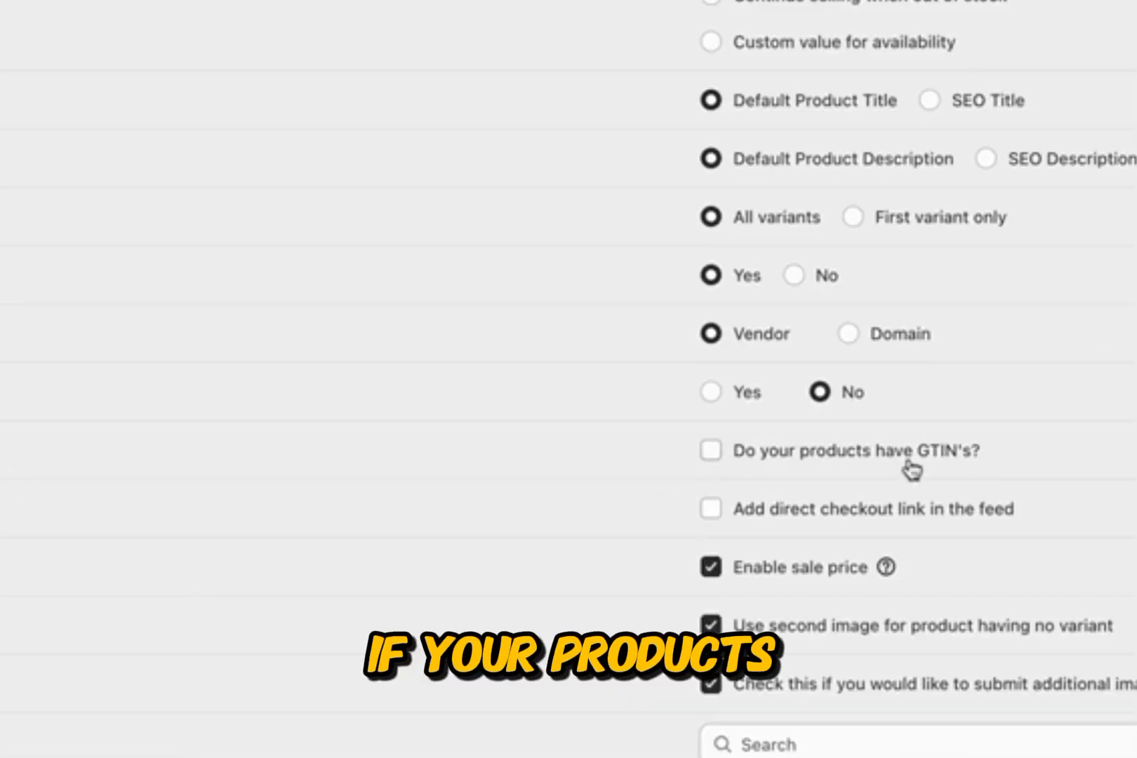
{"action": "left_click_drag", "start_coordinate": [985, 467], "coordinate": [737, 461]}
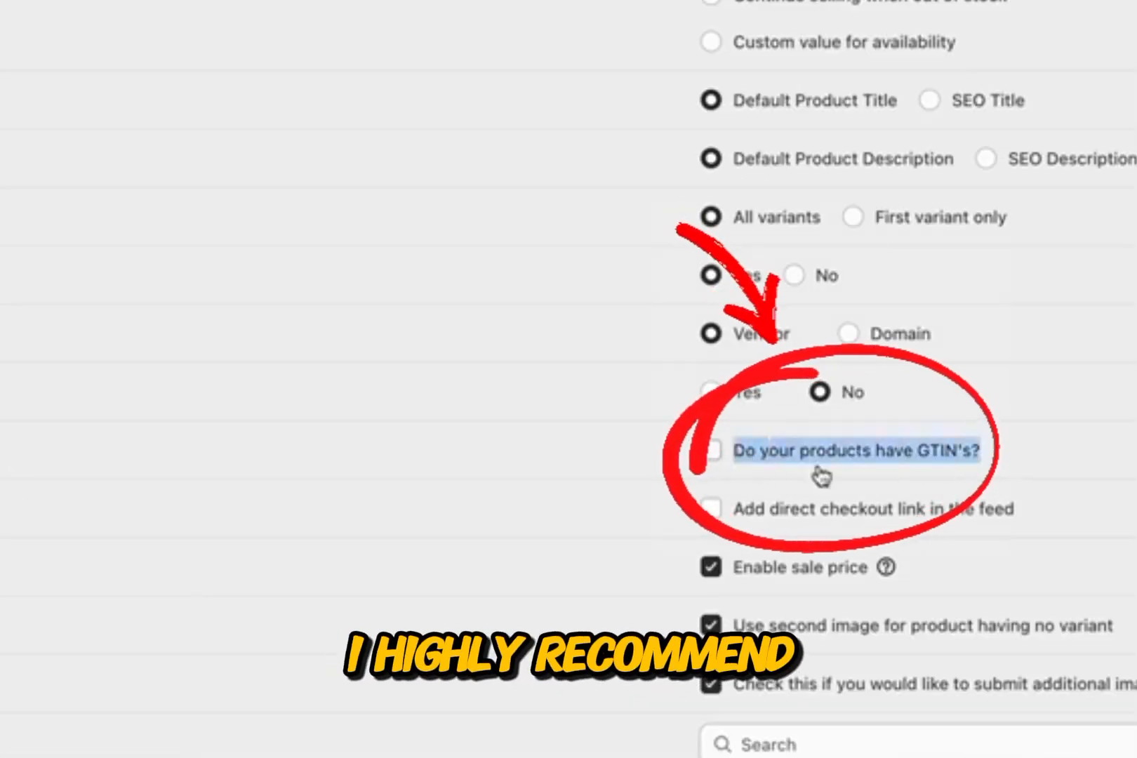
{"action": "left_click", "coordinate": [624, 481]}
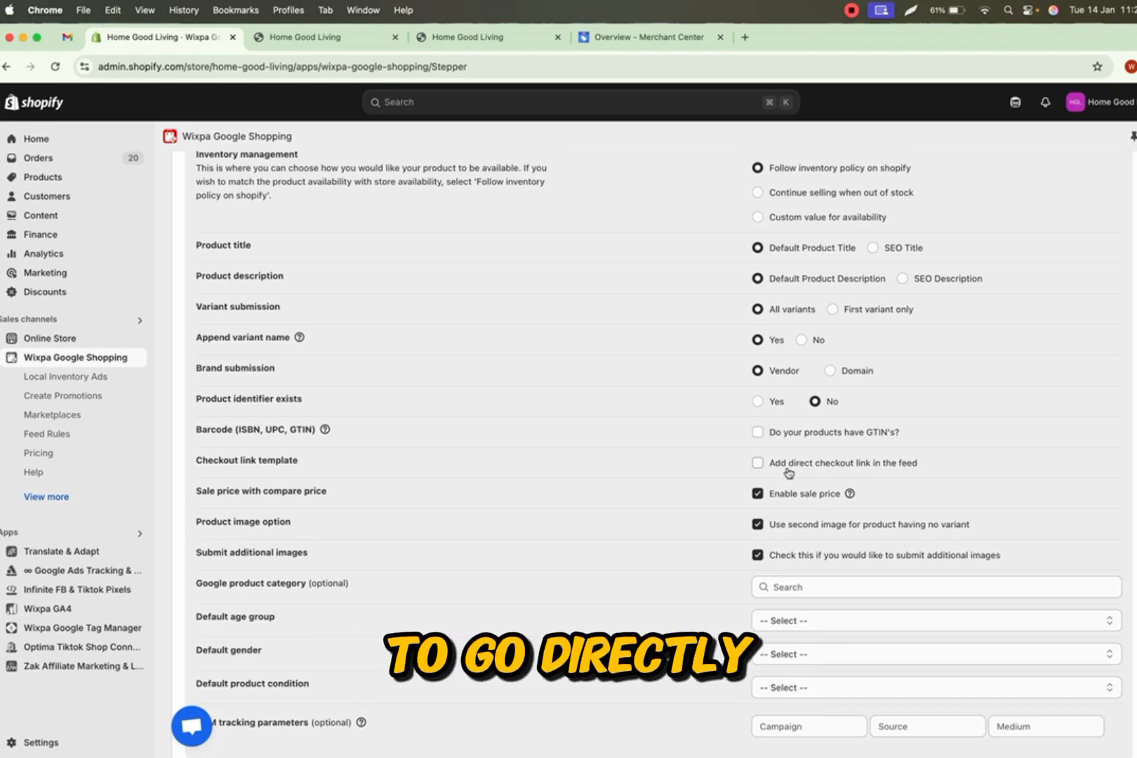
{"action": "scroll", "coordinate": [702, 465], "scroll_direction": "down", "scroll_amount": 2}
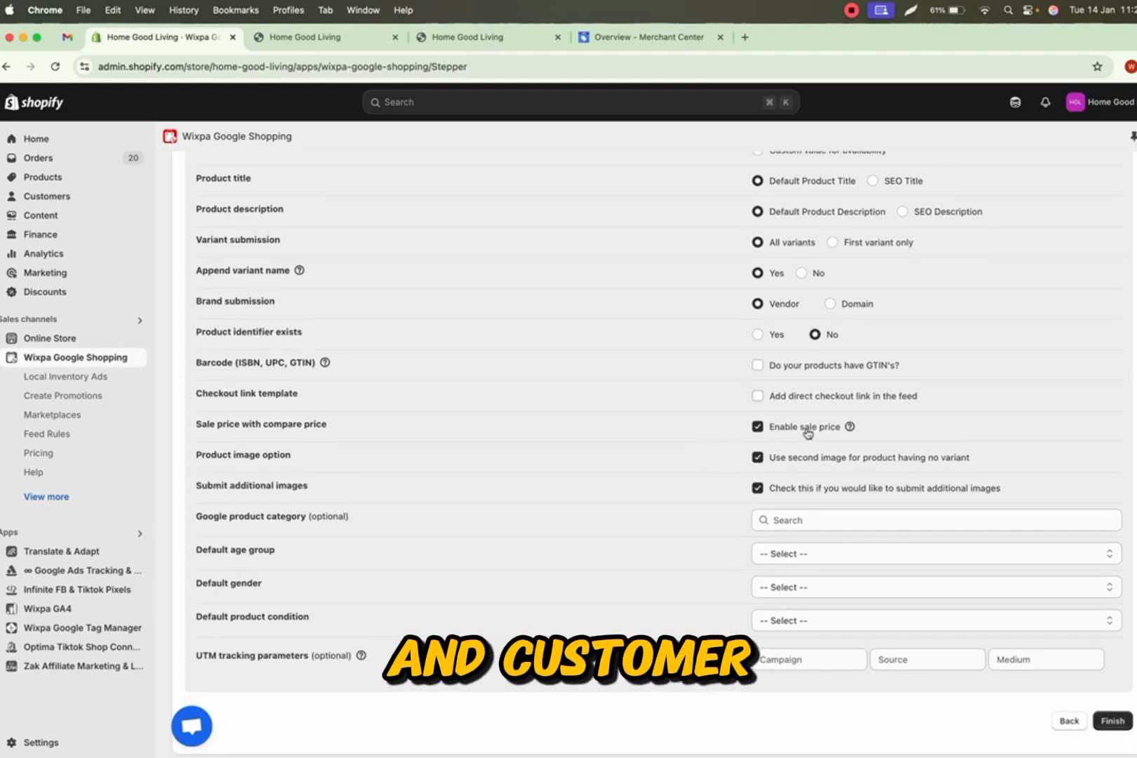
- Set the default age group to Adult, gender to Unisex and product condition to New
{"action": "left_click", "coordinate": [778, 526]}
{"action": "left_click", "coordinate": [743, 539]}
{"action": "left_click", "coordinate": [799, 554]}
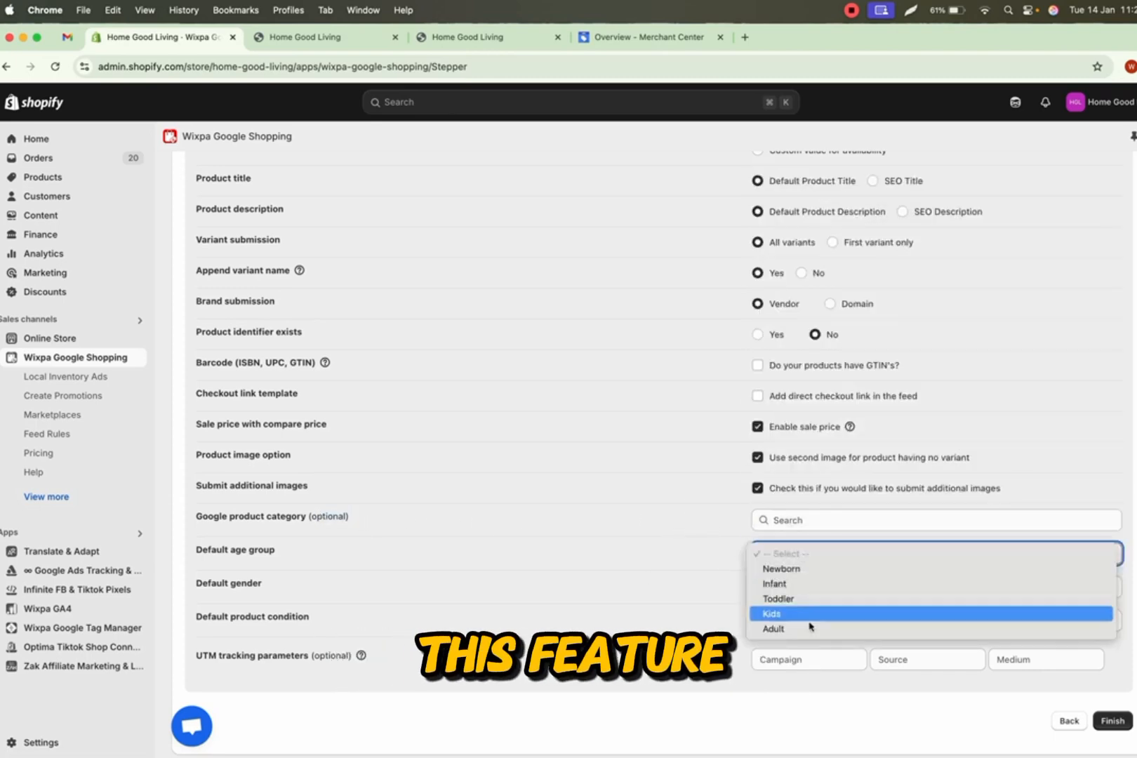
{"action": "left_click", "coordinate": [808, 623]}
{"action": "left_click", "coordinate": [801, 587]}
{"action": "left_click", "coordinate": [776, 632]}
{"action": "left_click", "coordinate": [795, 621]}
{"action": "left_click", "coordinate": [783, 633]}
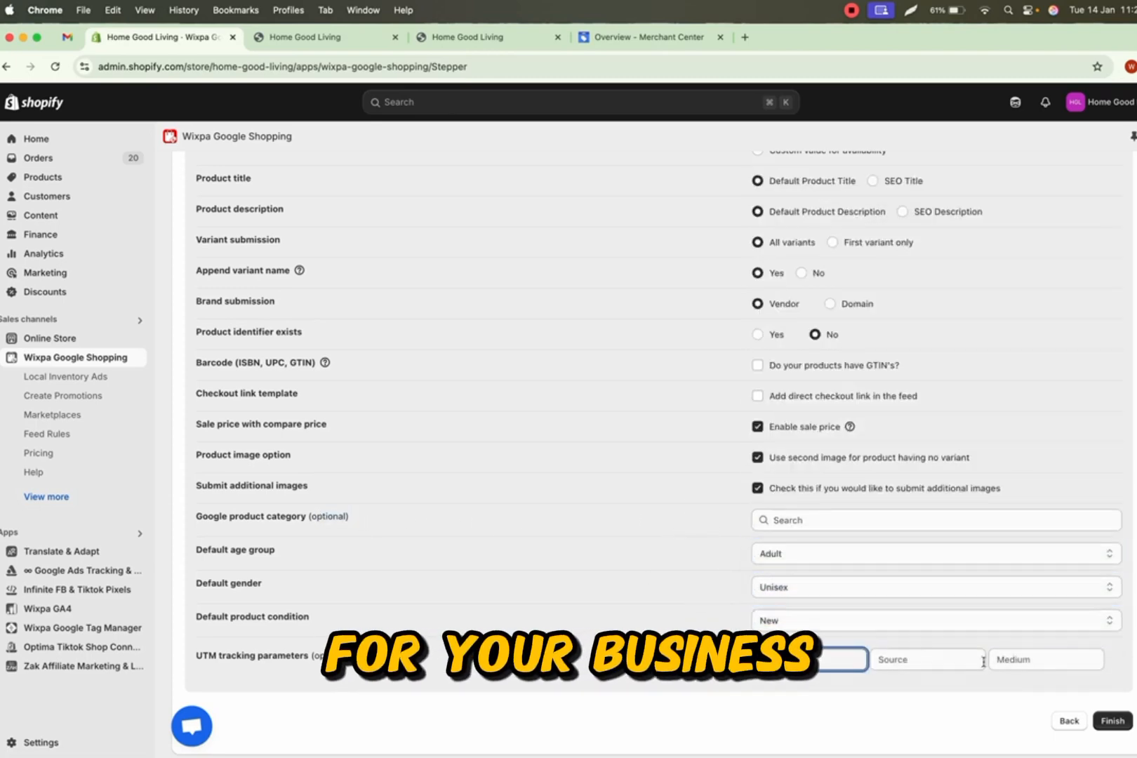
{"action": "scroll", "coordinate": [663, 538], "scroll_direction": "up", "scroll_amount": 10}
{"action": "scroll", "coordinate": [664, 533], "scroll_direction": "down", "scroll_amount": 10}
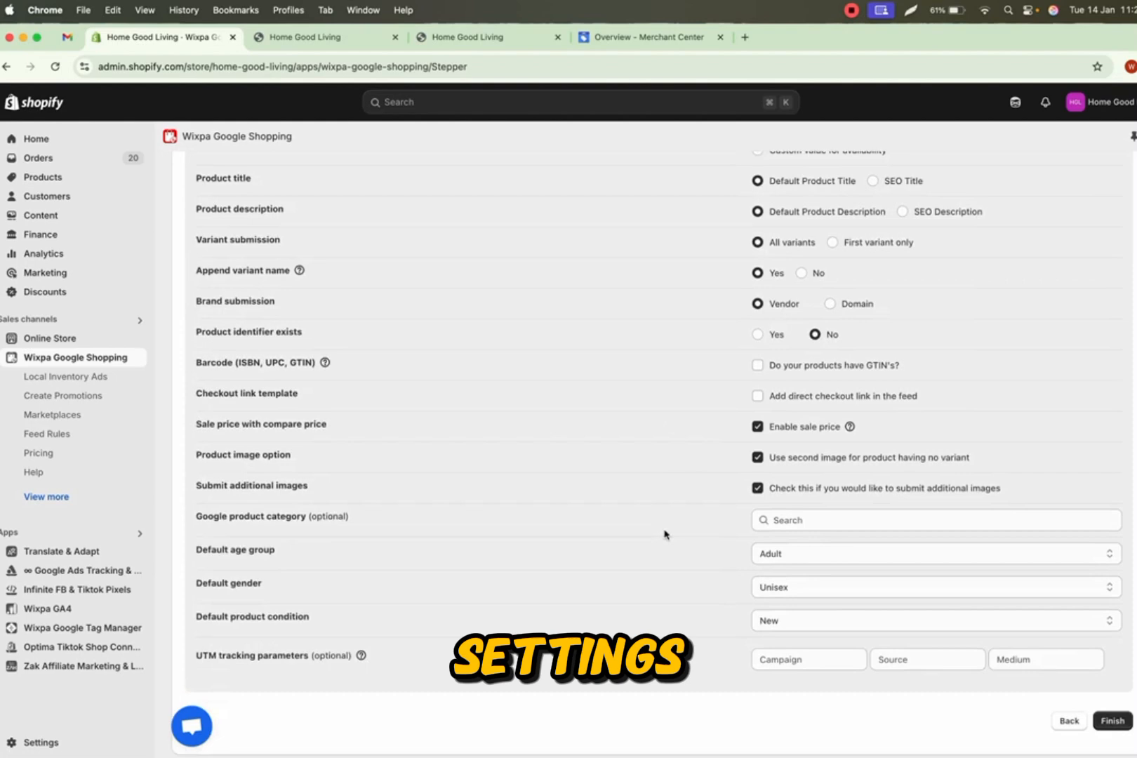
- Finish the merchant feed settings and start syncing the products
{"action": "left_click", "coordinate": [1113, 722]}
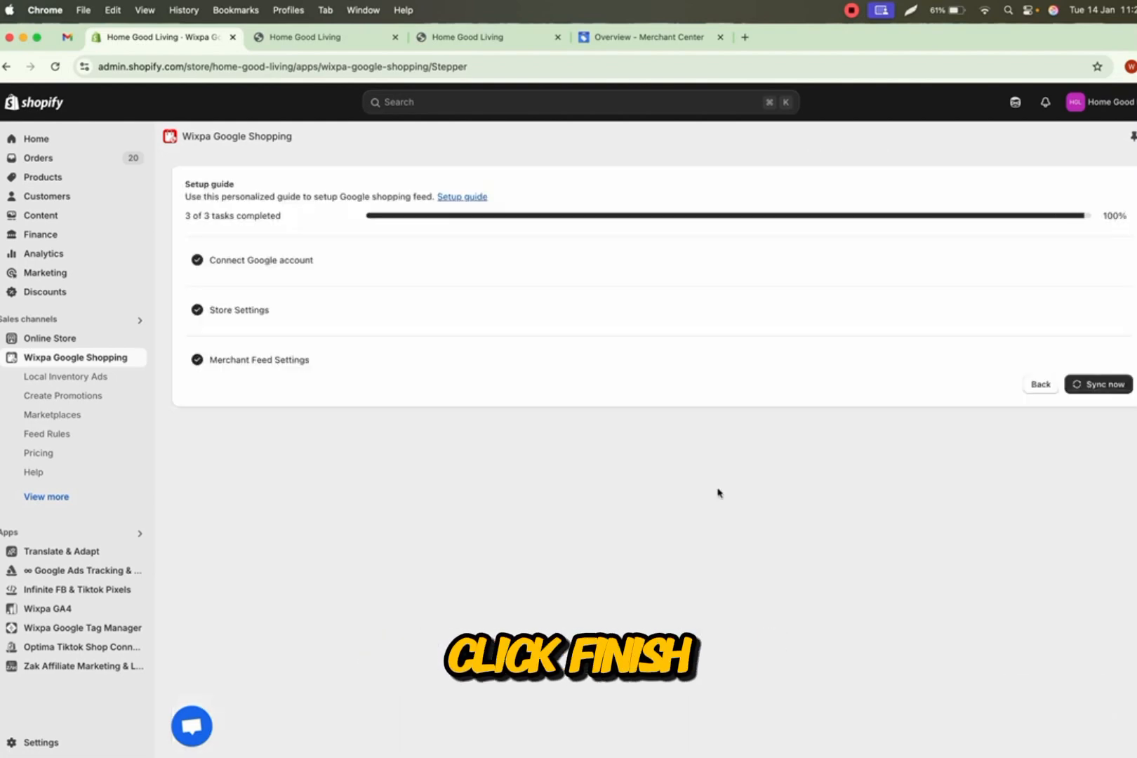
{"action": "left_click", "coordinate": [1096, 385]}
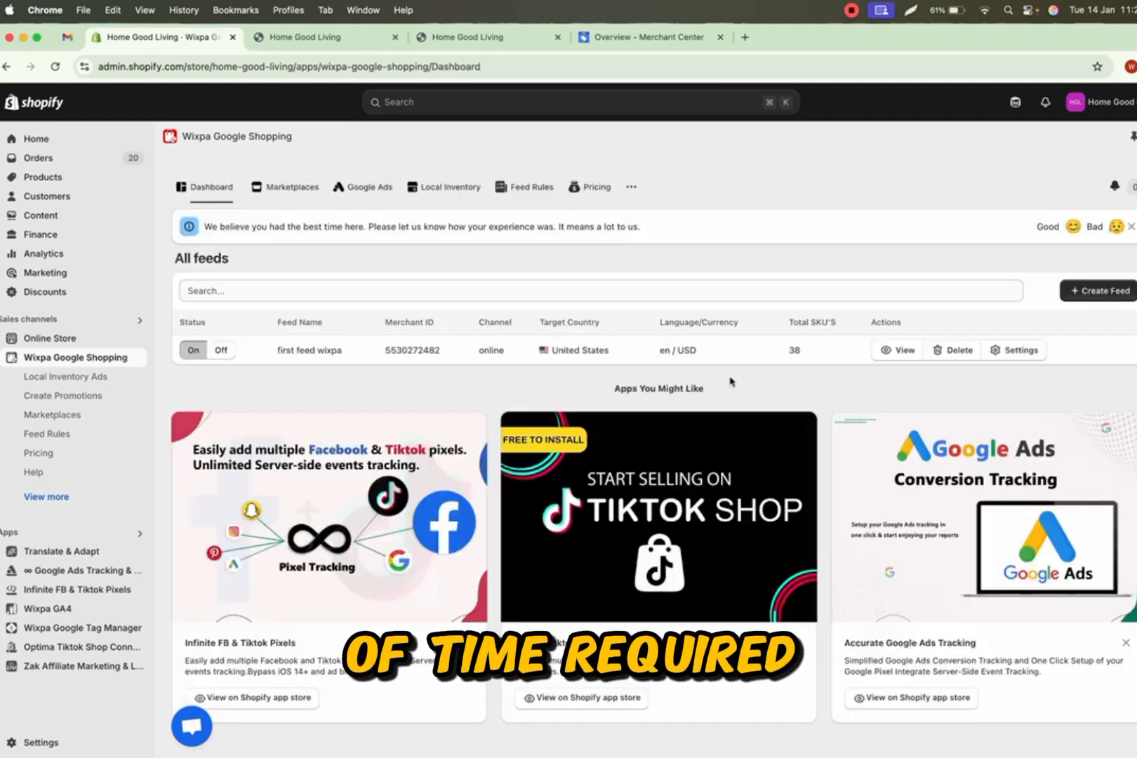
- Open the first feed wixpa from the feeds list to view its products
{"action": "double_click", "coordinate": [794, 349]}
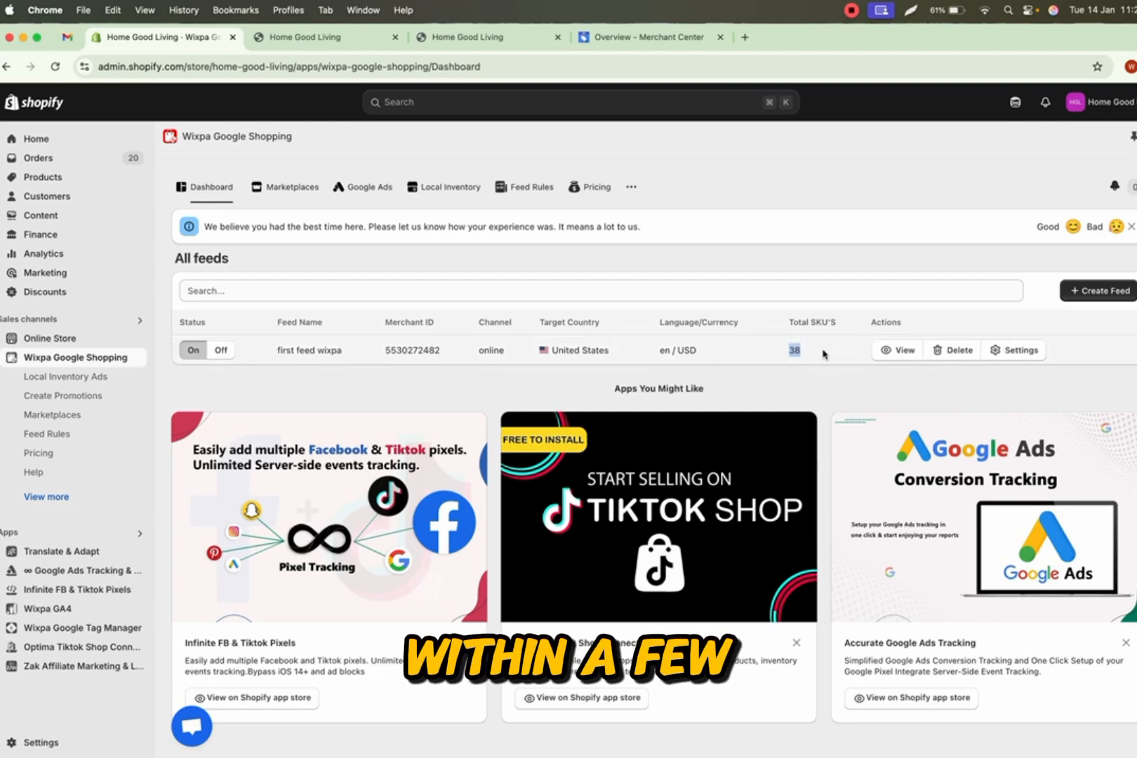
{"action": "left_click", "coordinate": [810, 355]}
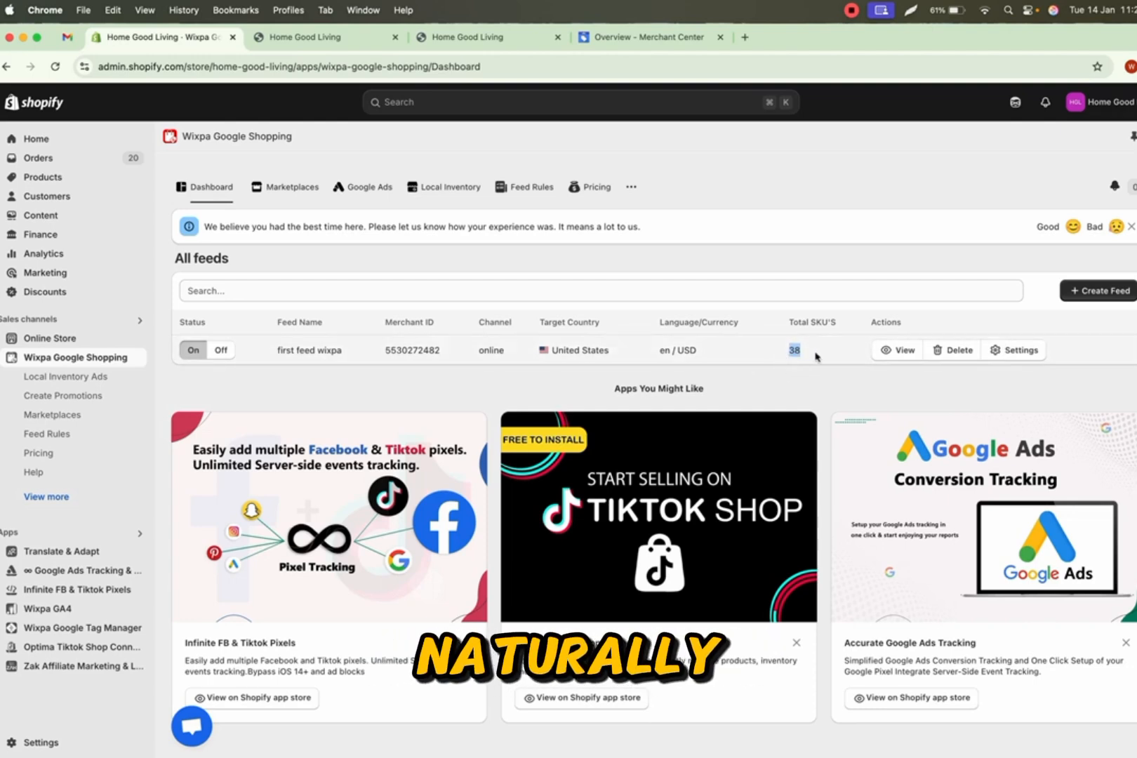
{"action": "left_click", "coordinate": [878, 353]}
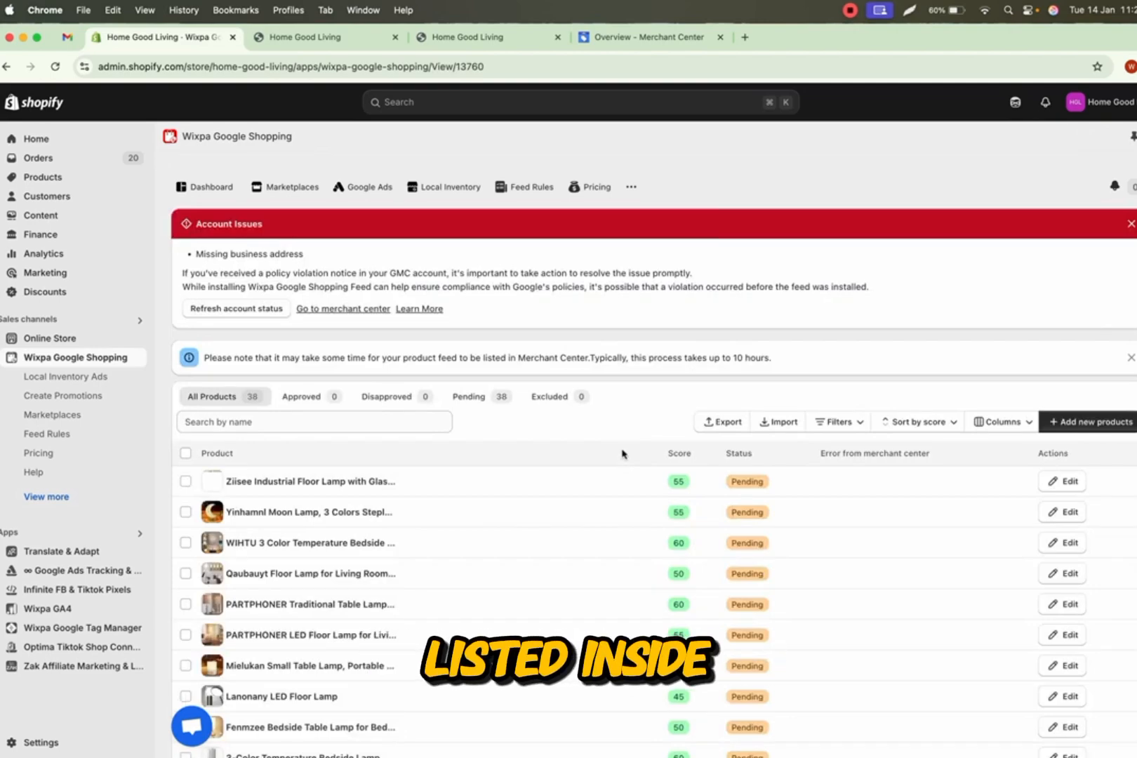
- Scroll through the feed's product list to review scores and statuses
{"action": "scroll", "coordinate": [622, 455], "scroll_direction": "down", "scroll_amount": 5}
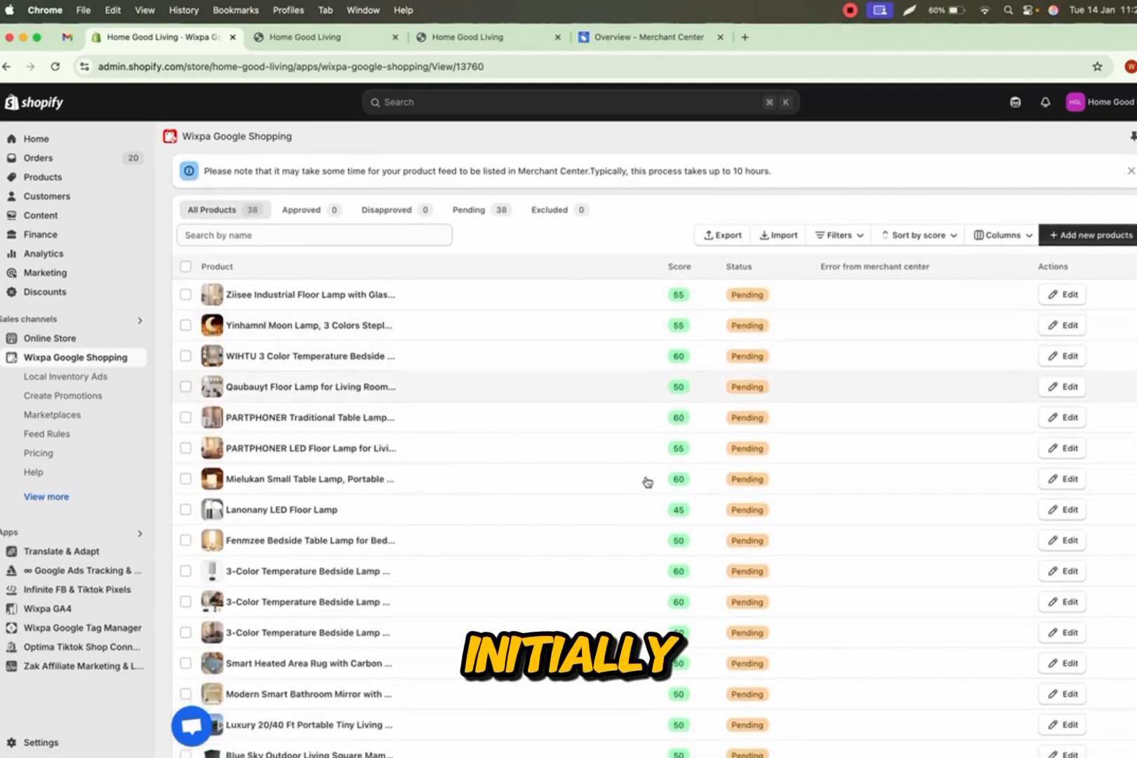
{"action": "scroll", "coordinate": [646, 491], "scroll_direction": "down", "scroll_amount": 15}
{"action": "scroll", "coordinate": [647, 495], "scroll_direction": "up", "scroll_amount": 10}
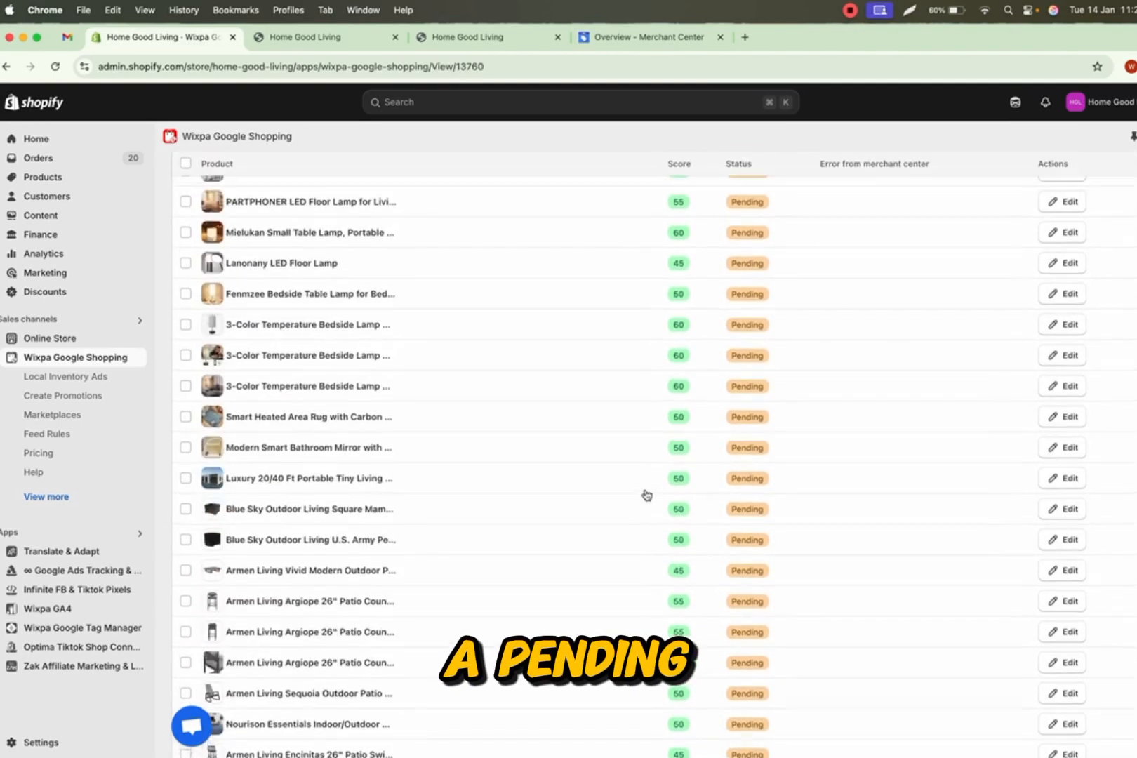
{"action": "scroll", "coordinate": [646, 495], "scroll_direction": "up", "scroll_amount": 8}
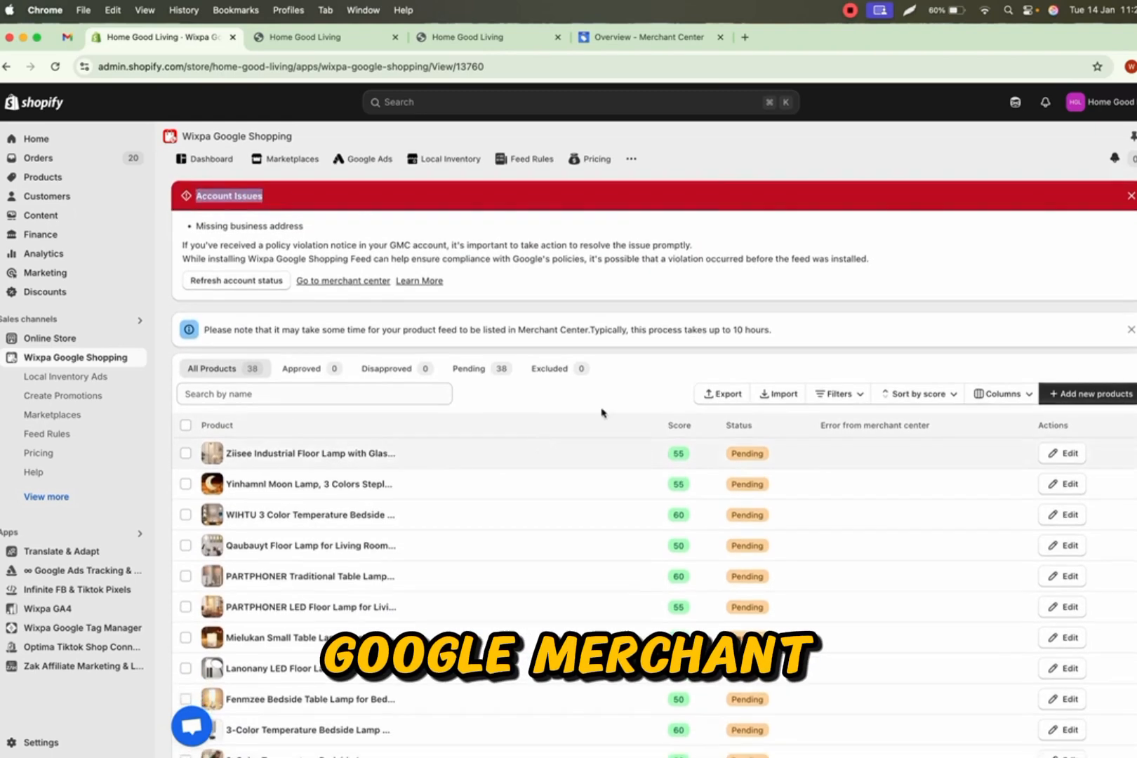
{"action": "scroll", "coordinate": [705, 474], "scroll_direction": "down", "scroll_amount": 4}
{"action": "scroll", "coordinate": [706, 477], "scroll_direction": "down", "scroll_amount": 2}
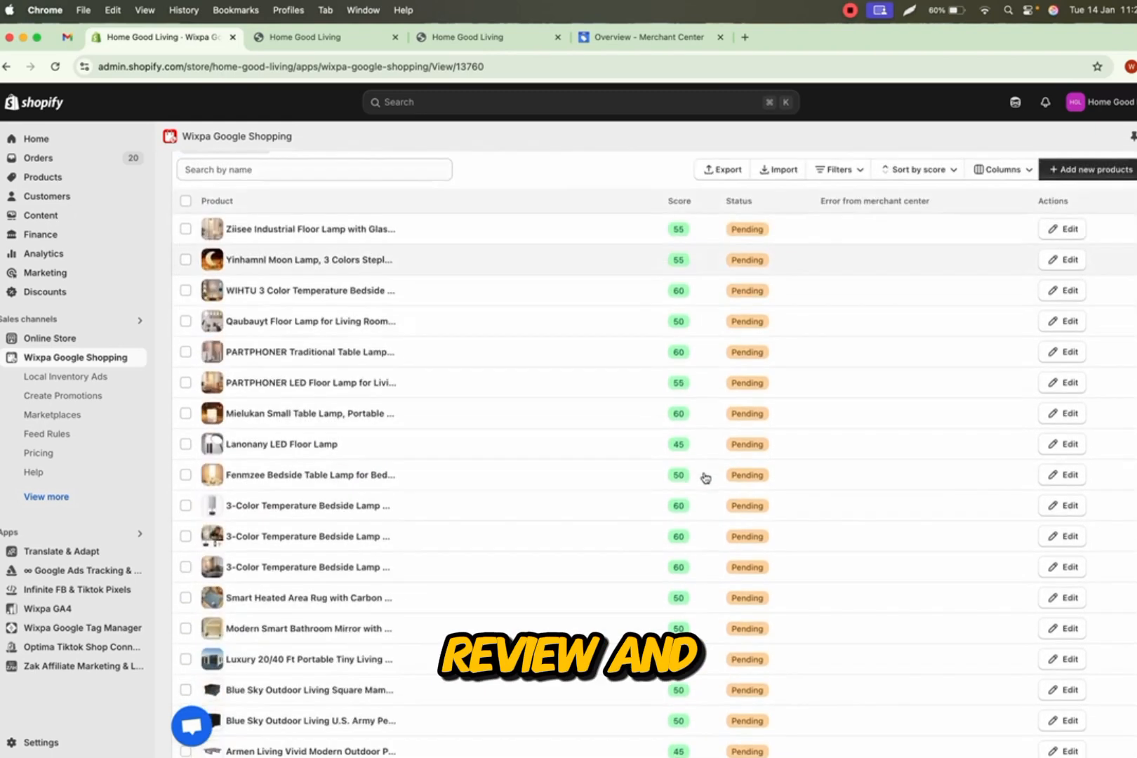
{"action": "scroll", "coordinate": [707, 481], "scroll_direction": "up", "scroll_amount": 6}
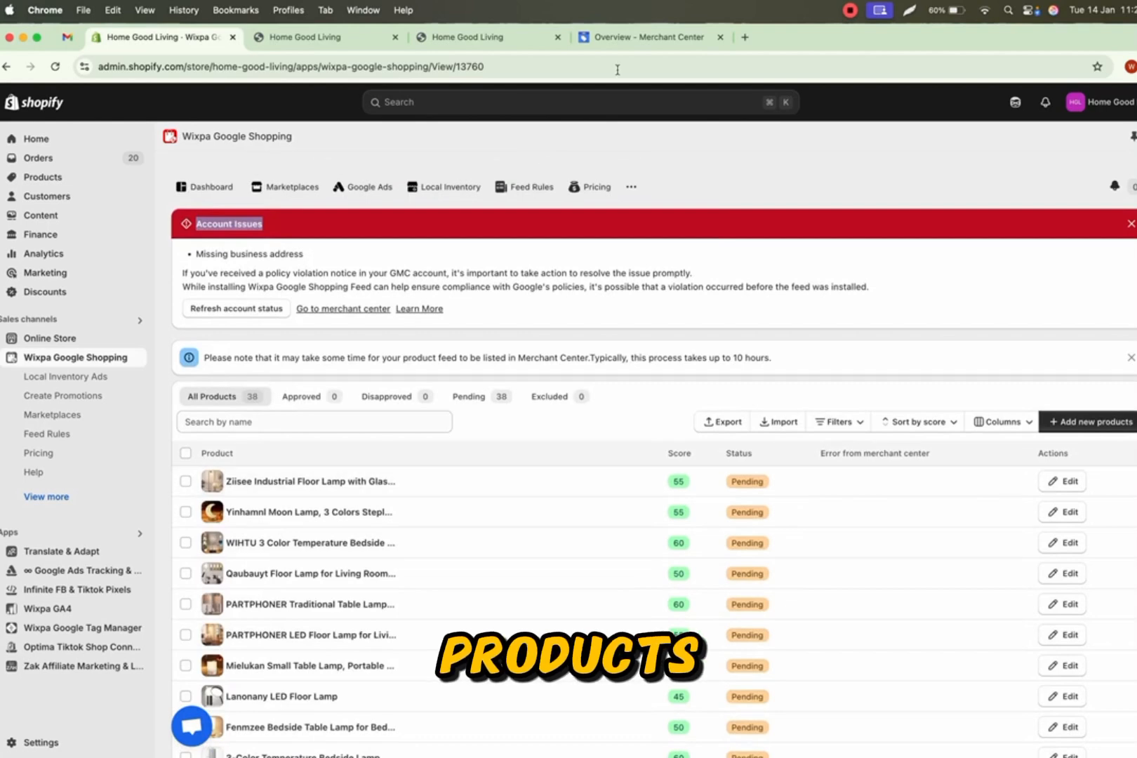
- Switch to Merchant Center and browse the Products list to review each product's approval status
{"action": "left_click", "coordinate": [619, 41]}
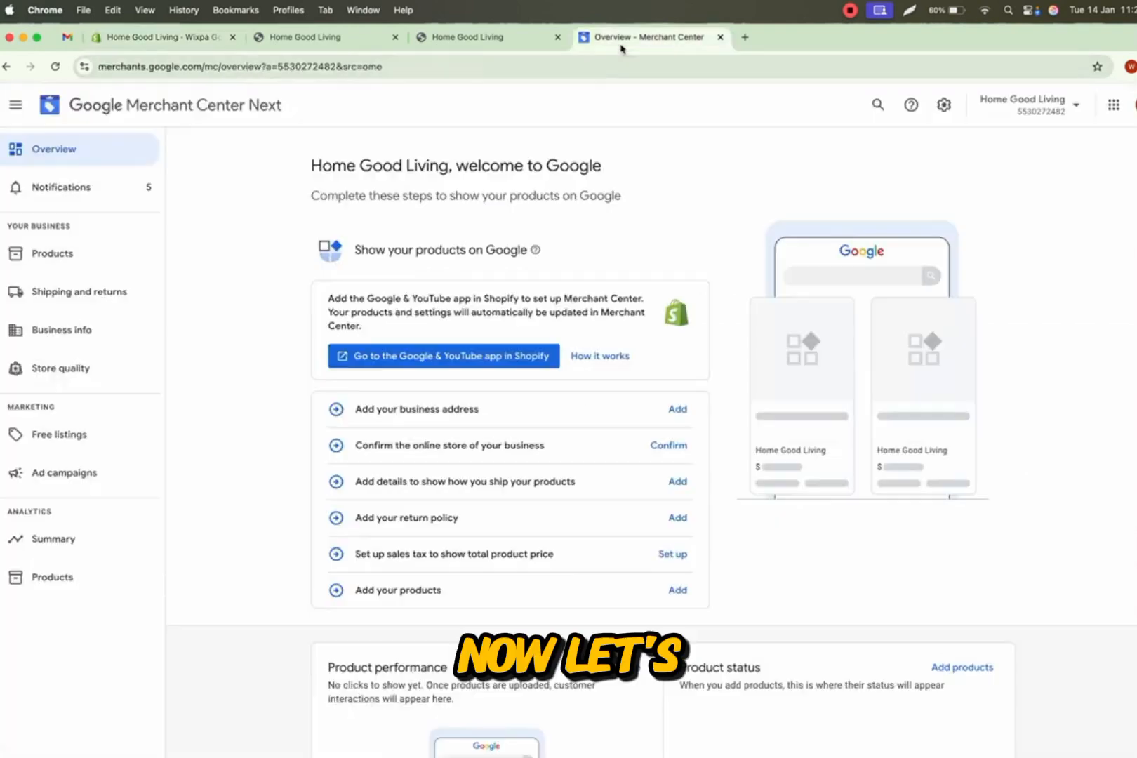
{"action": "left_click", "coordinate": [56, 254]}
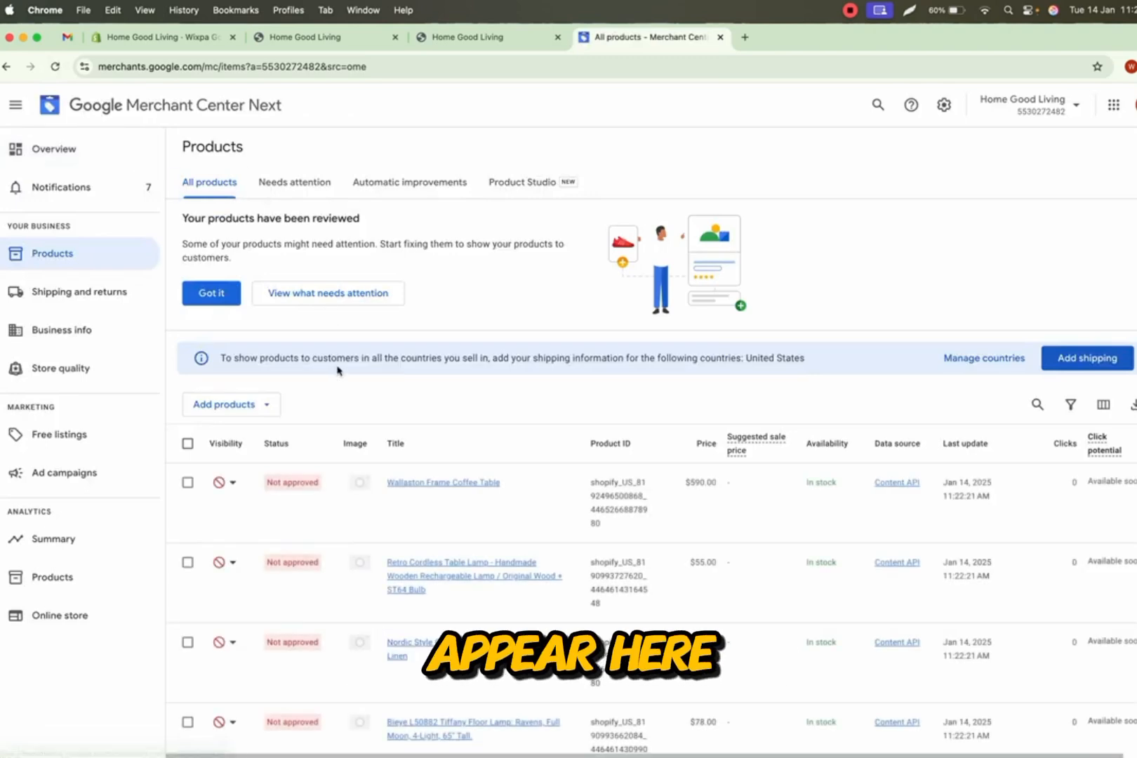
{"action": "scroll", "coordinate": [338, 370], "scroll_direction": "down", "scroll_amount": 5}
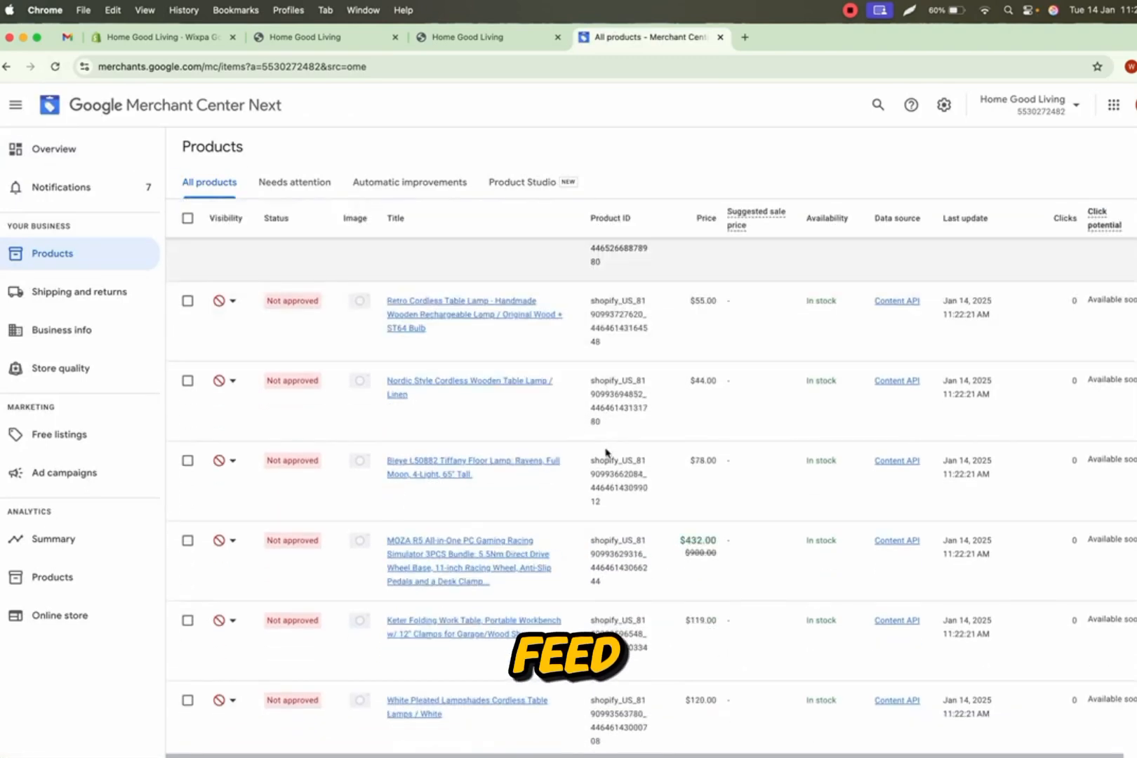
{"action": "scroll", "coordinate": [810, 388], "scroll_direction": "down", "scroll_amount": 2}
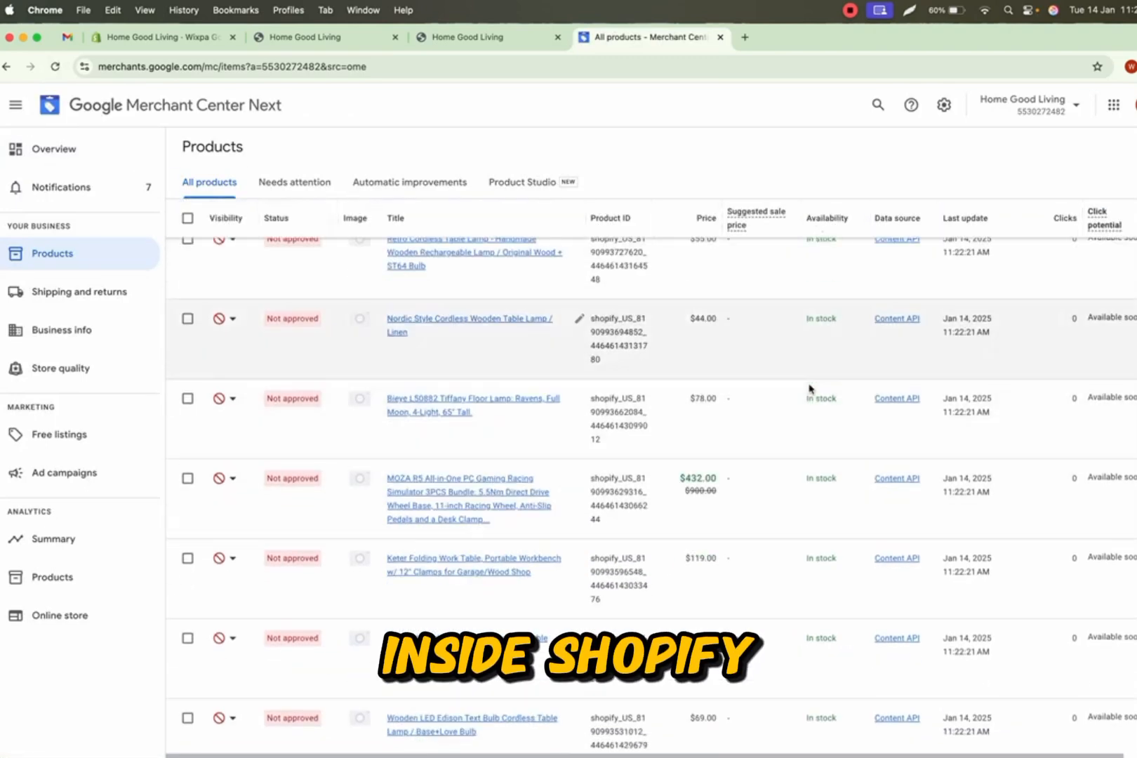
{"action": "scroll", "coordinate": [810, 389], "scroll_direction": "down", "scroll_amount": 8}
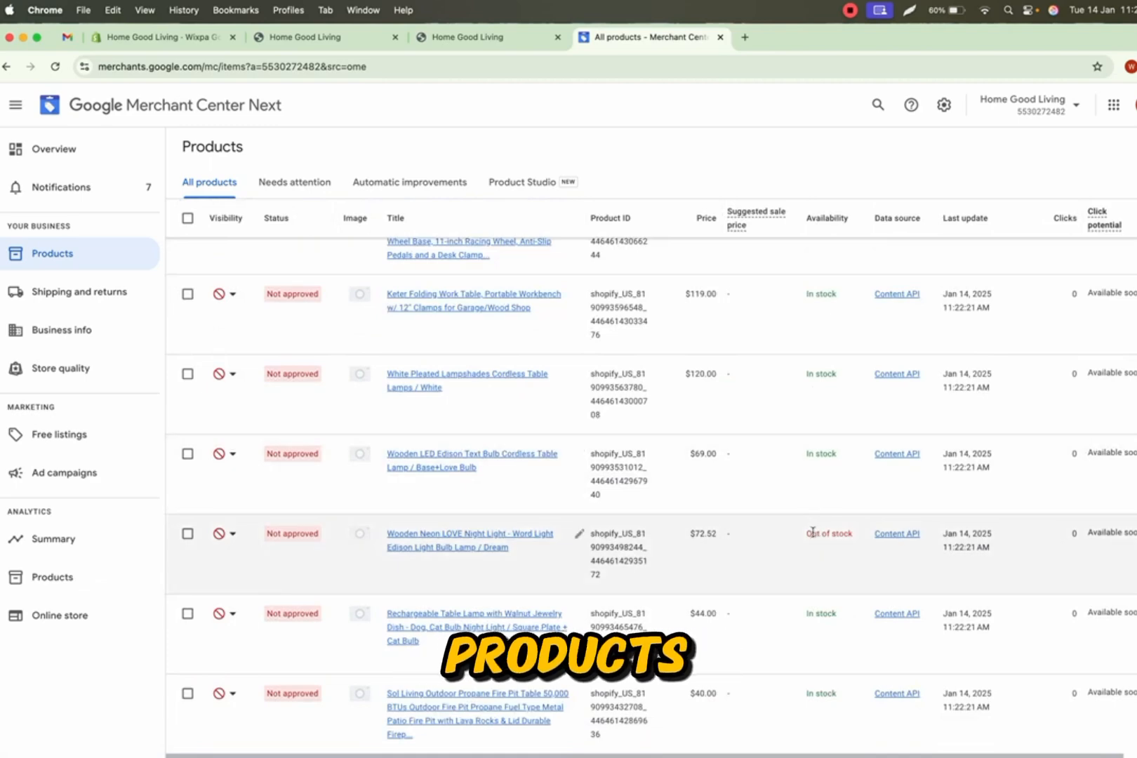
{"action": "triple_click", "coordinate": [813, 534]}
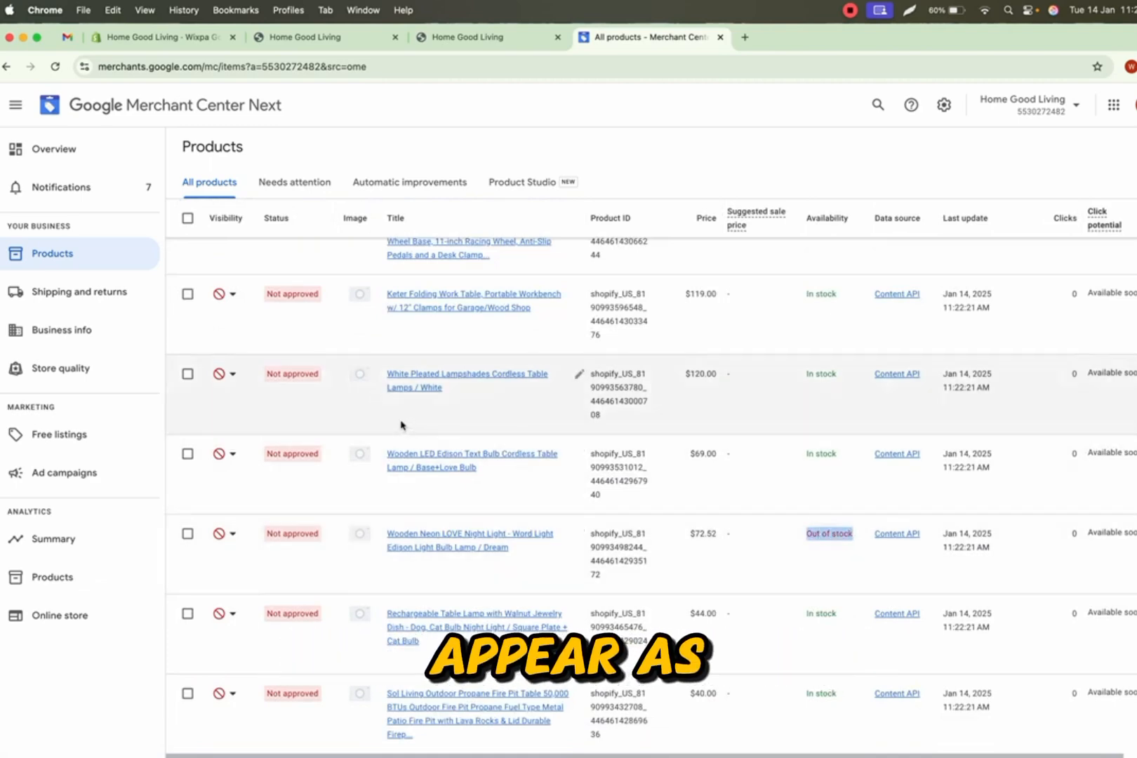
{"action": "scroll", "coordinate": [402, 425], "scroll_direction": "down", "scroll_amount": 12}
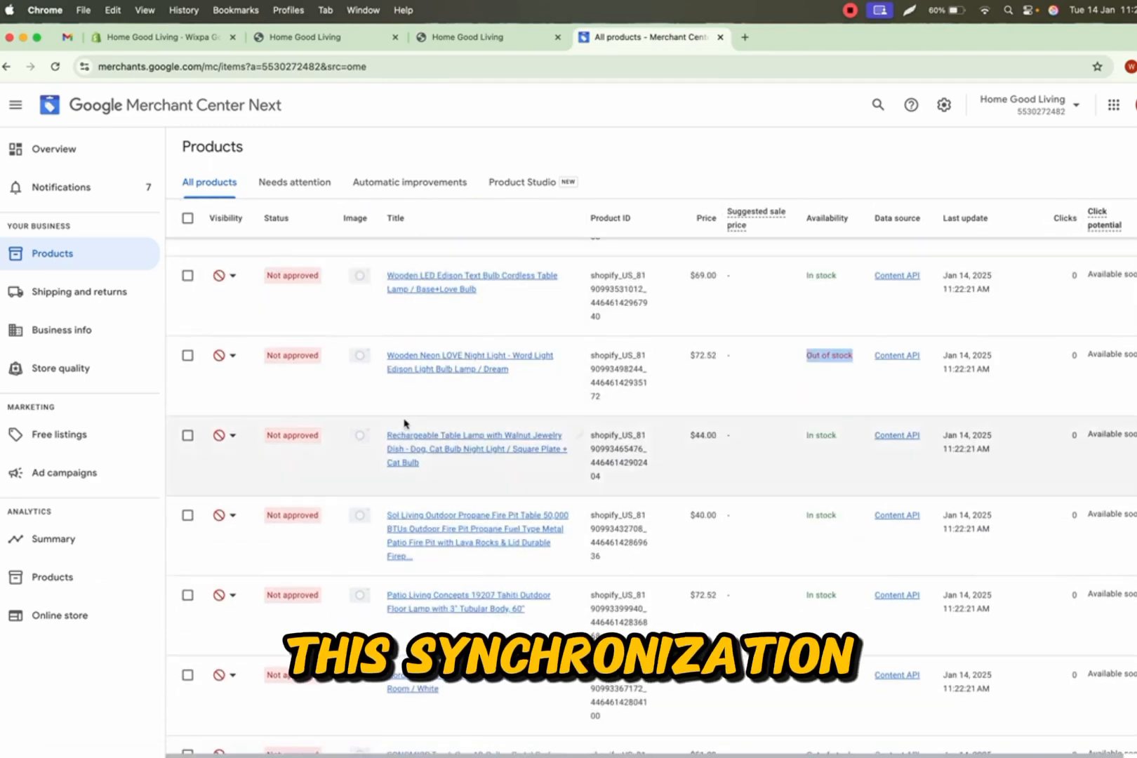
{"action": "scroll", "coordinate": [406, 425], "scroll_direction": "down", "scroll_amount": 12}
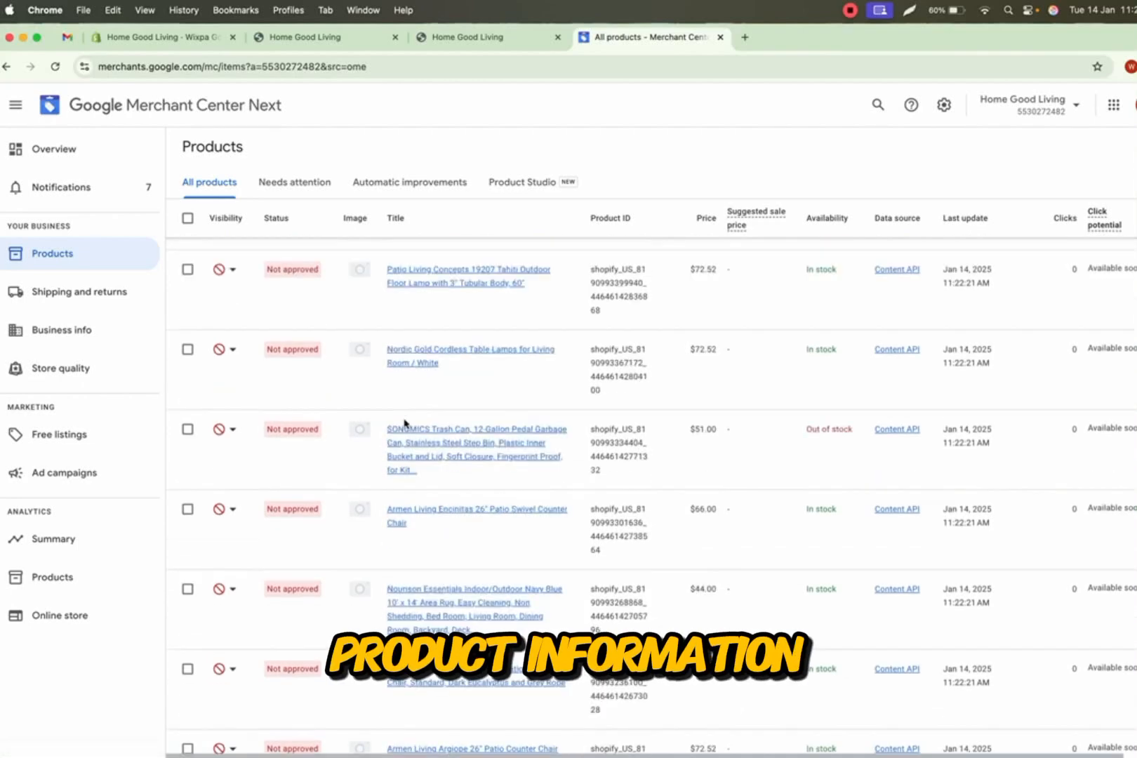
{"action": "scroll", "coordinate": [406, 425], "scroll_direction": "up", "scroll_amount": 20}
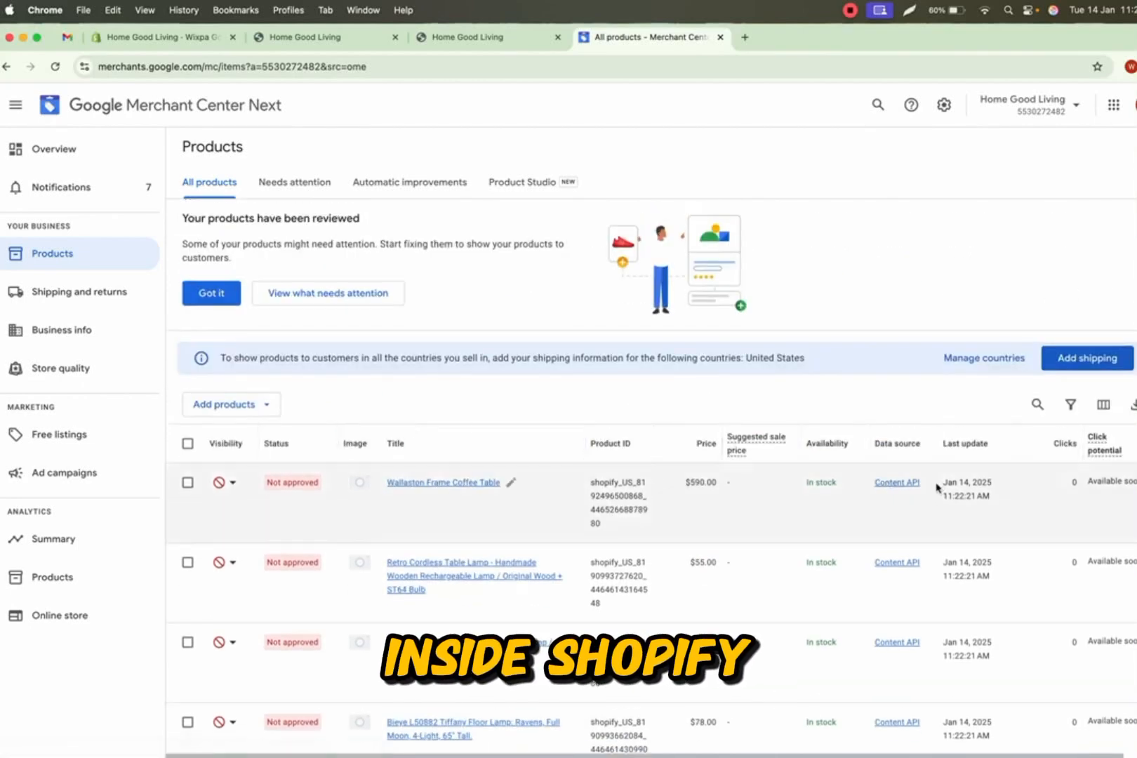
- Open Merchant Center's Data sources settings to examine the Content API product source, then close it
{"action": "left_click", "coordinate": [944, 105]}
{"action": "left_click", "coordinate": [893, 141]}
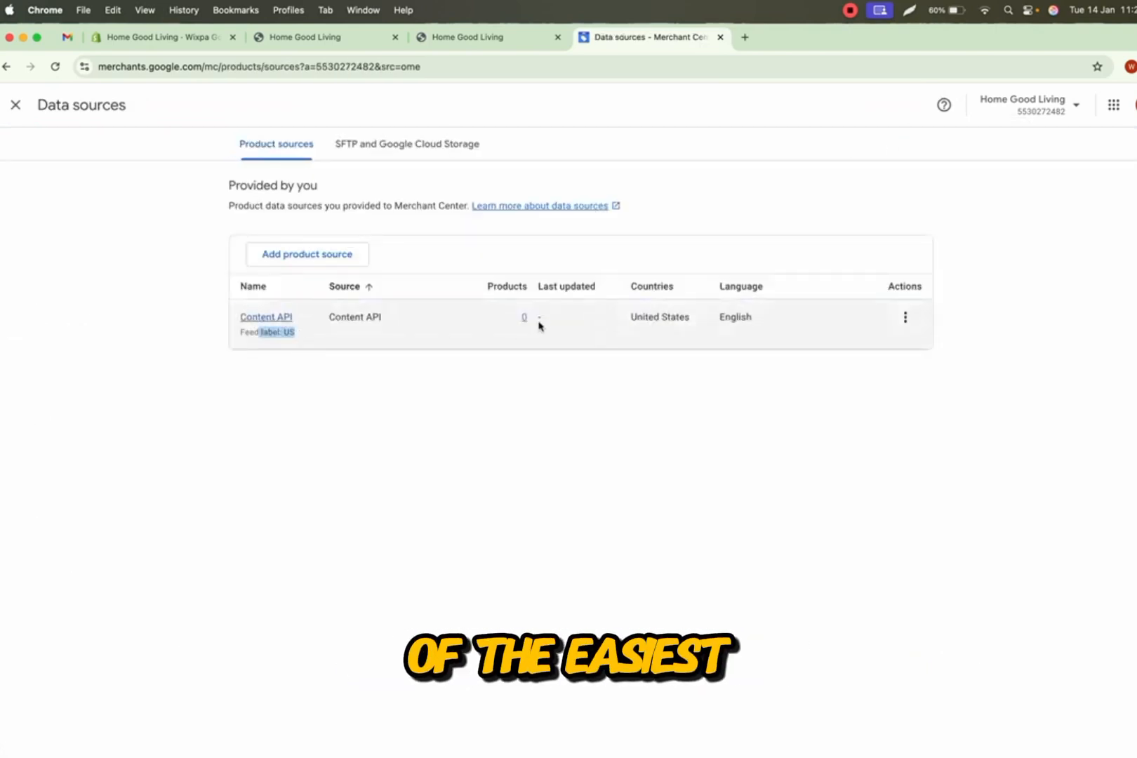
{"action": "left_click_drag", "start_coordinate": [632, 320], "coordinate": [714, 339]}
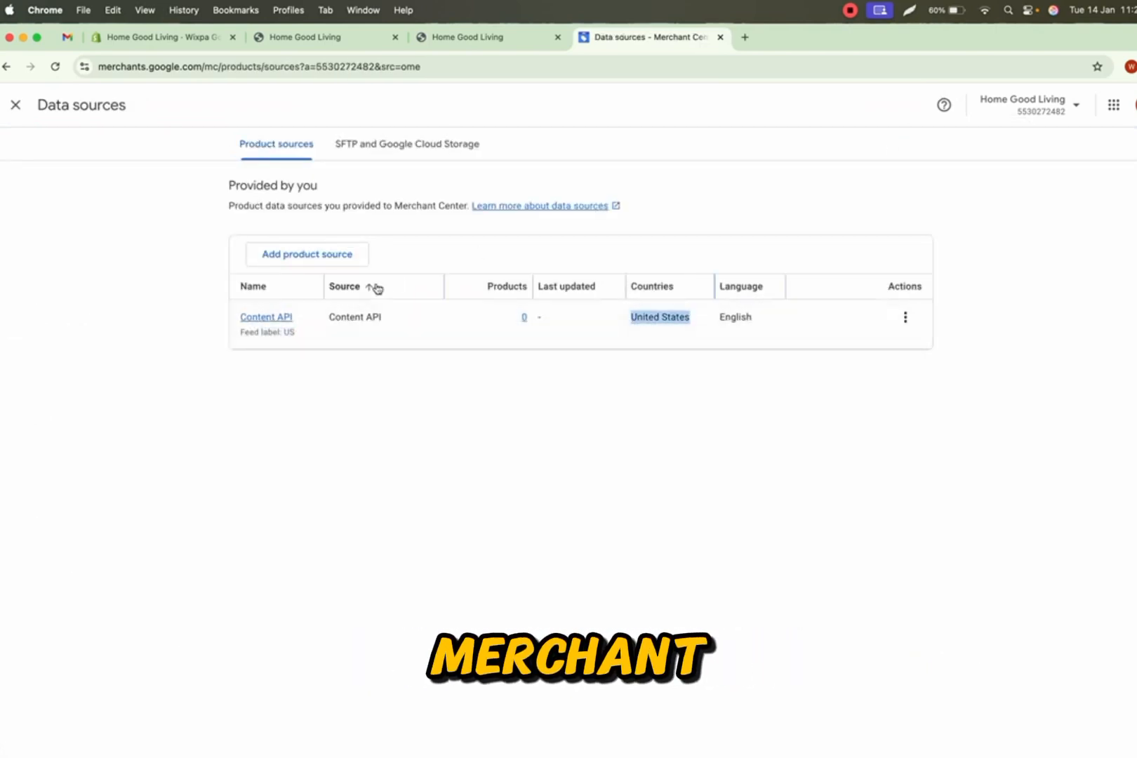
{"action": "left_click", "coordinate": [15, 105]}
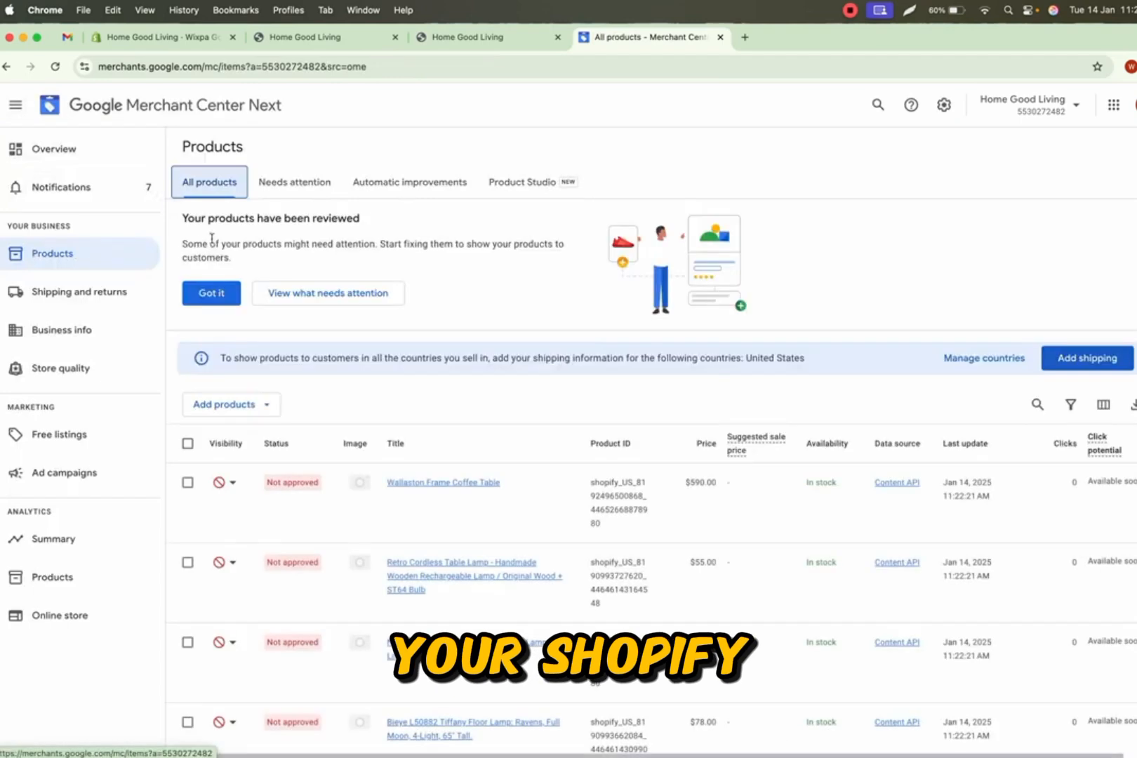
- Dismiss the products-reviewed notice on the Merchant Center Products page
{"action": "left_click", "coordinate": [209, 295]}
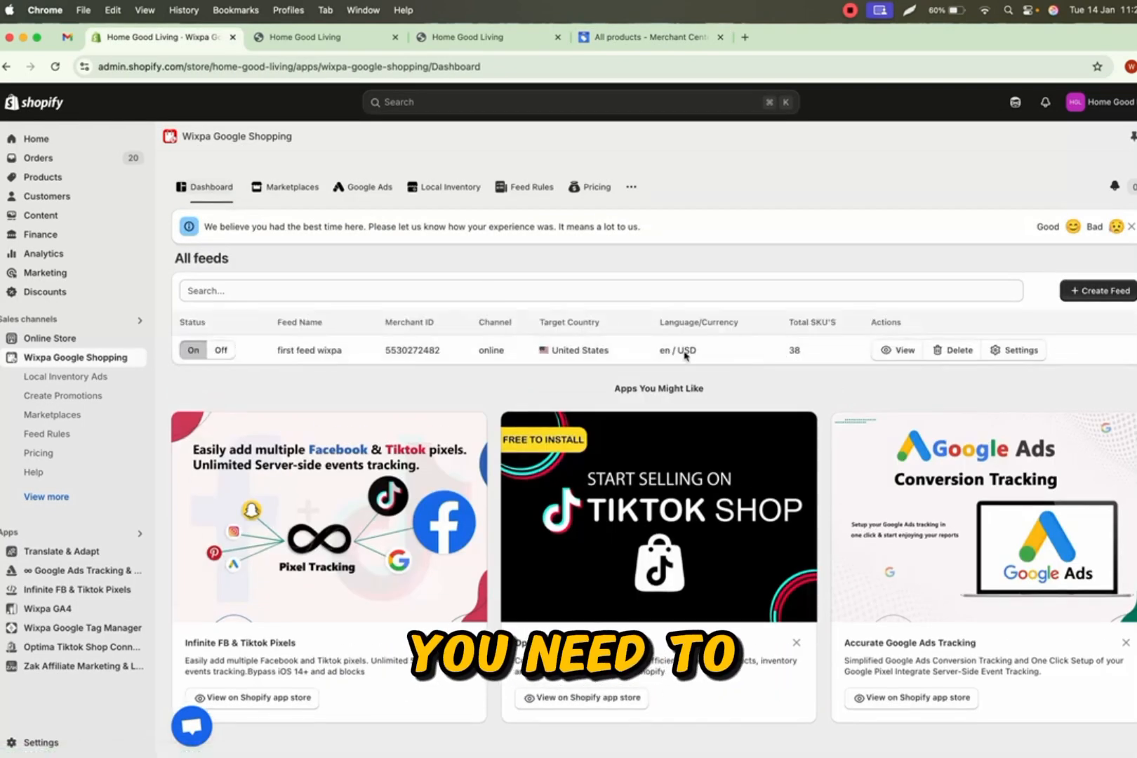
{"action": "left_click", "coordinate": [601, 42]}
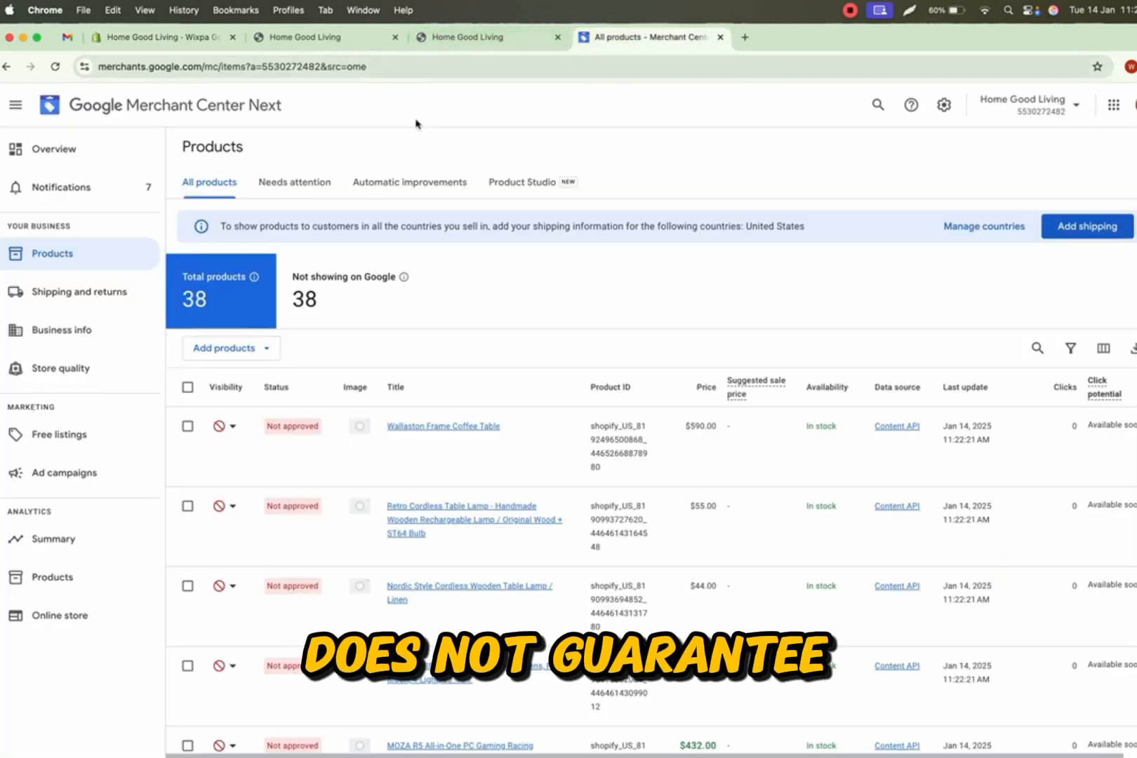
- Open the online store's Contact Us page and review the business contact details
{"action": "left_click", "coordinate": [465, 43]}
{"action": "scroll", "coordinate": [391, 166], "scroll_direction": "up", "scroll_amount": 3}
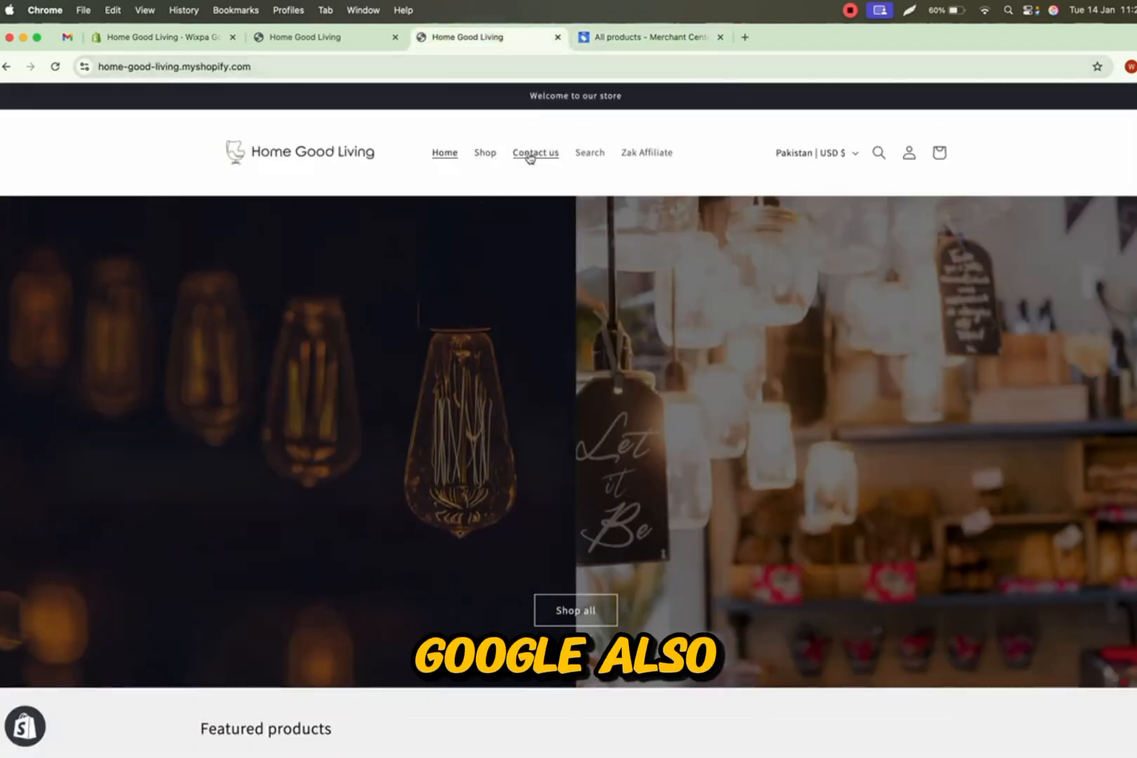
{"action": "scroll", "coordinate": [487, 229], "scroll_direction": "down", "scroll_amount": 15}
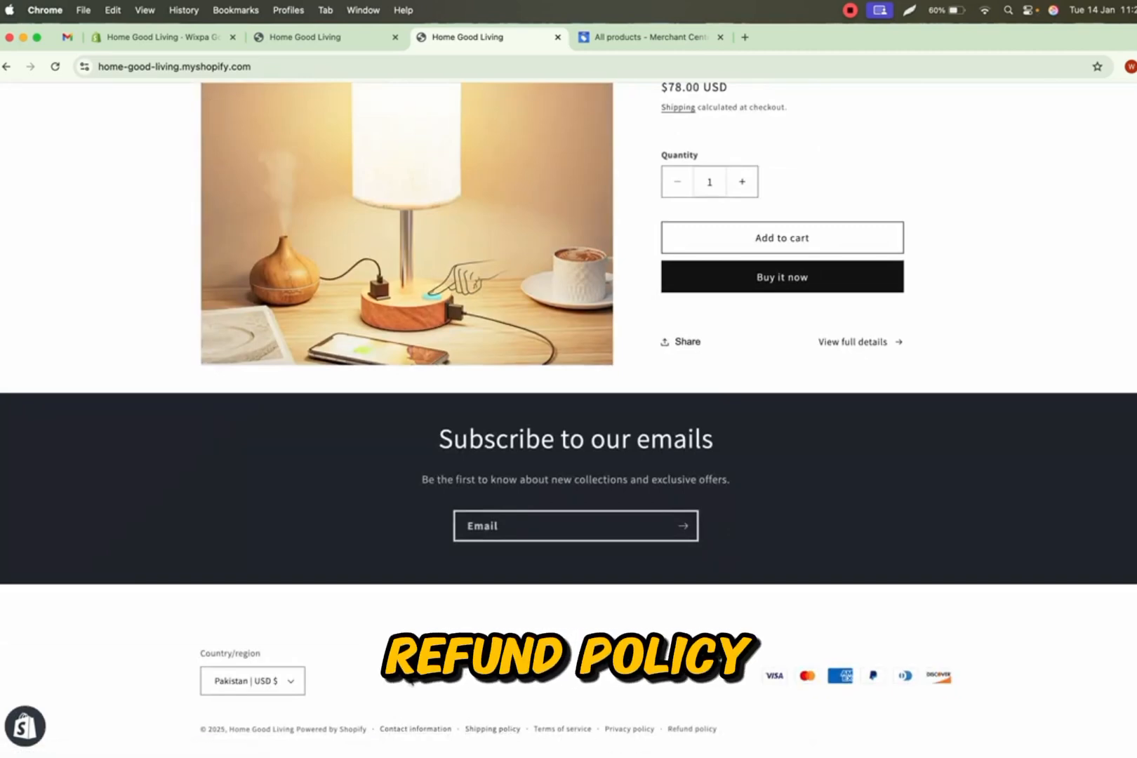
{"action": "scroll", "coordinate": [511, 247], "scroll_direction": "up", "scroll_amount": 10}
{"action": "left_click", "coordinate": [523, 128]}
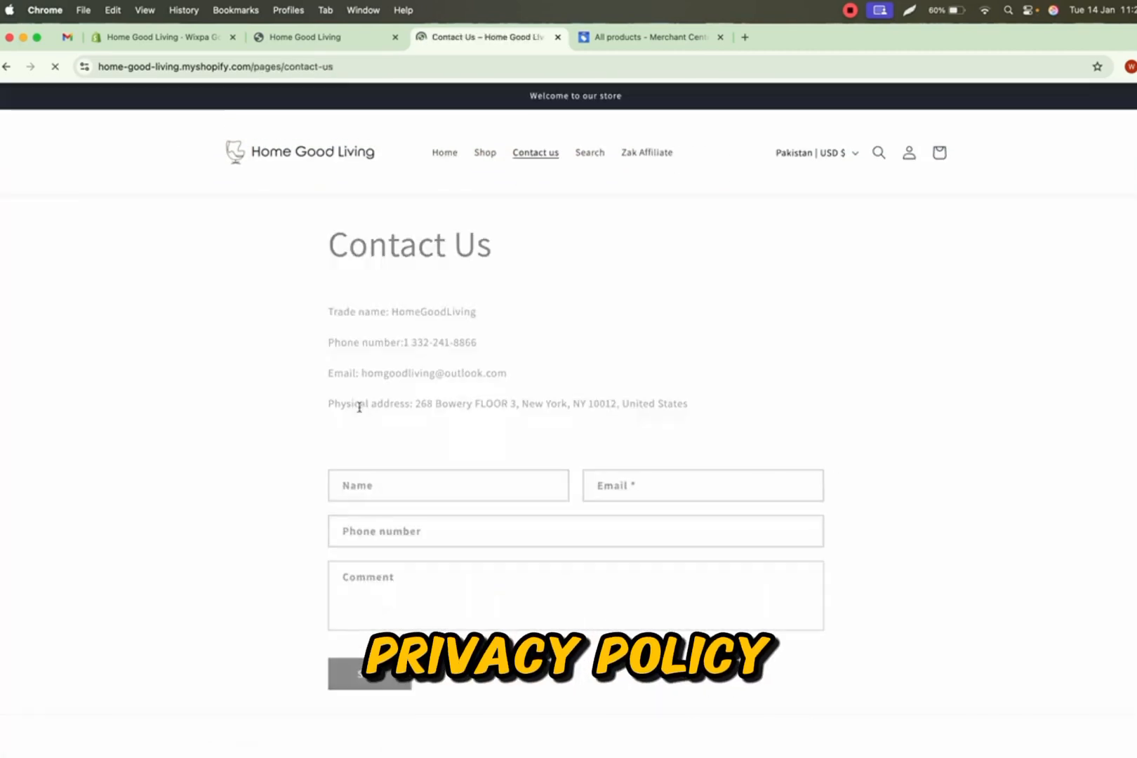
{"action": "left_click_drag", "start_coordinate": [326, 306], "coordinate": [678, 383]}
{"action": "left_click", "coordinate": [648, 406]}
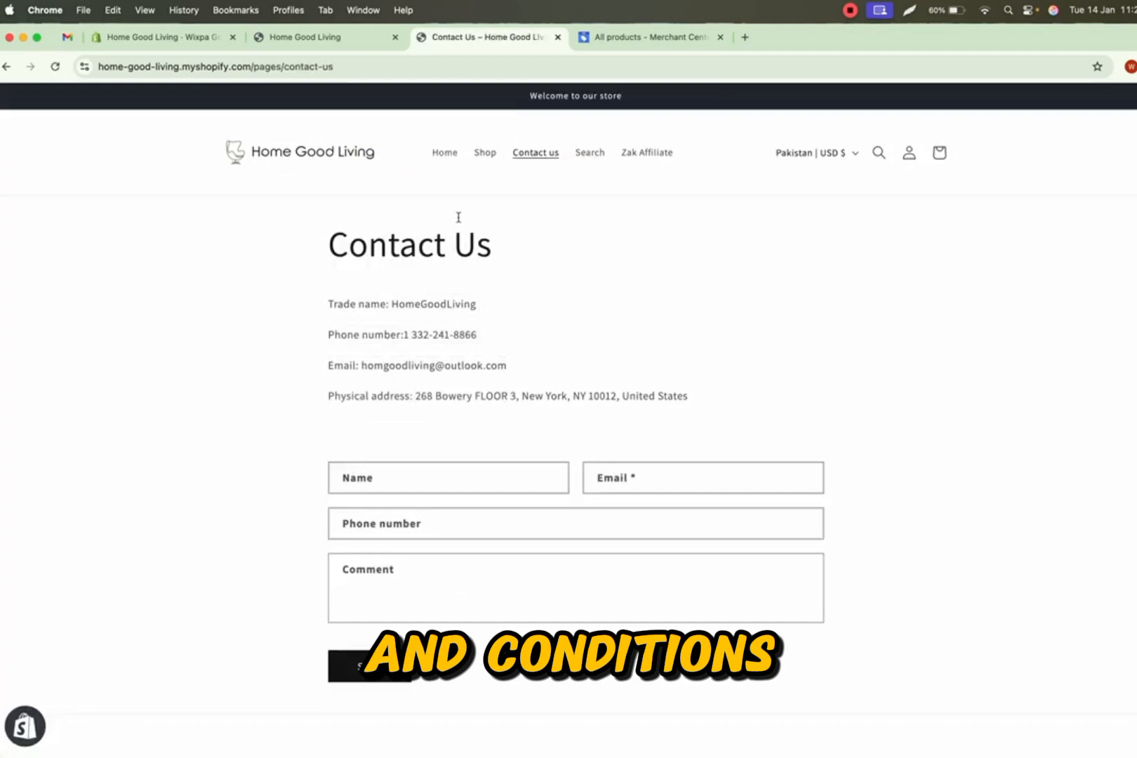
{"action": "left_click", "coordinate": [326, 163]}
- Browse the storefront homepage down to the footer policy links
{"action": "scroll", "coordinate": [319, 280], "scroll_direction": "down", "scroll_amount": 4}
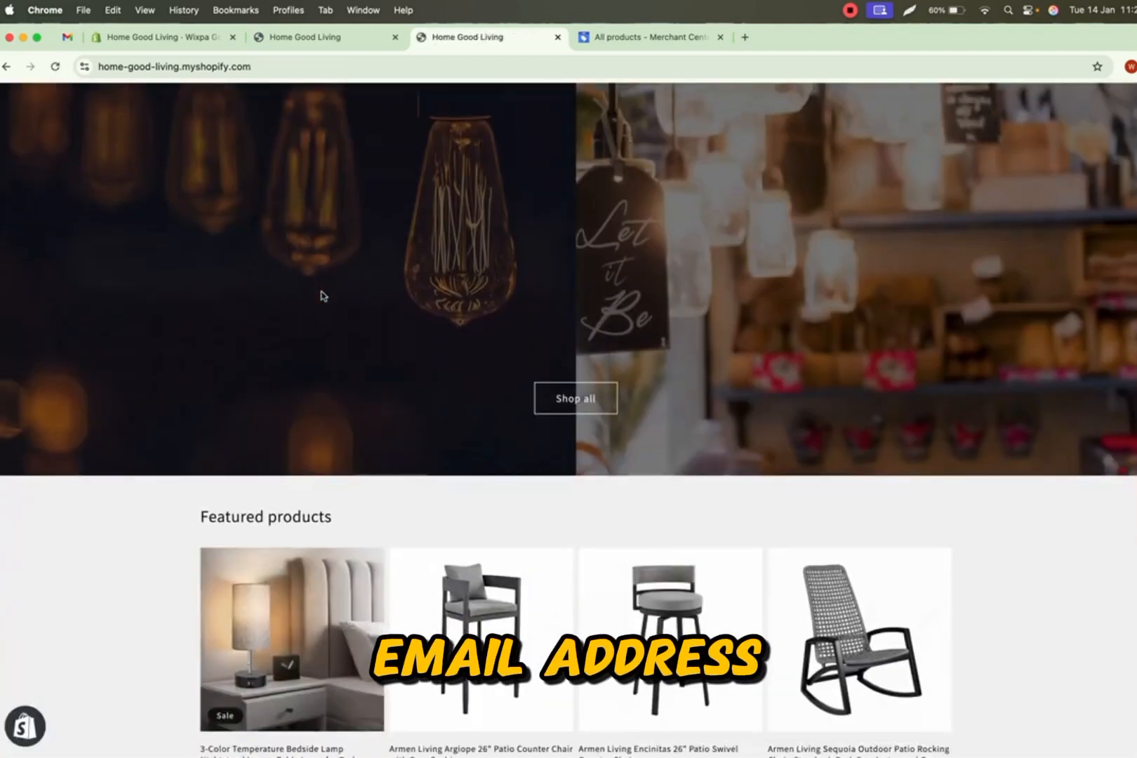
{"action": "scroll", "coordinate": [323, 296], "scroll_direction": "down", "scroll_amount": 8}
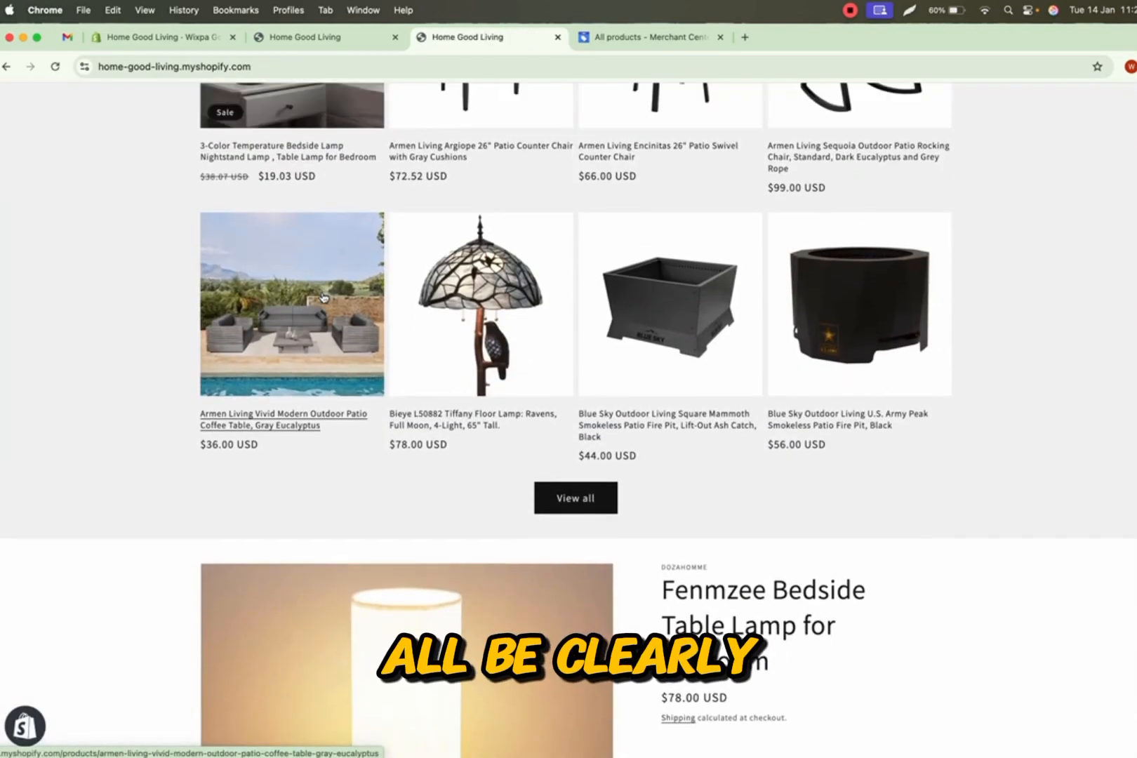
{"action": "scroll", "coordinate": [324, 297], "scroll_direction": "down", "scroll_amount": 9}
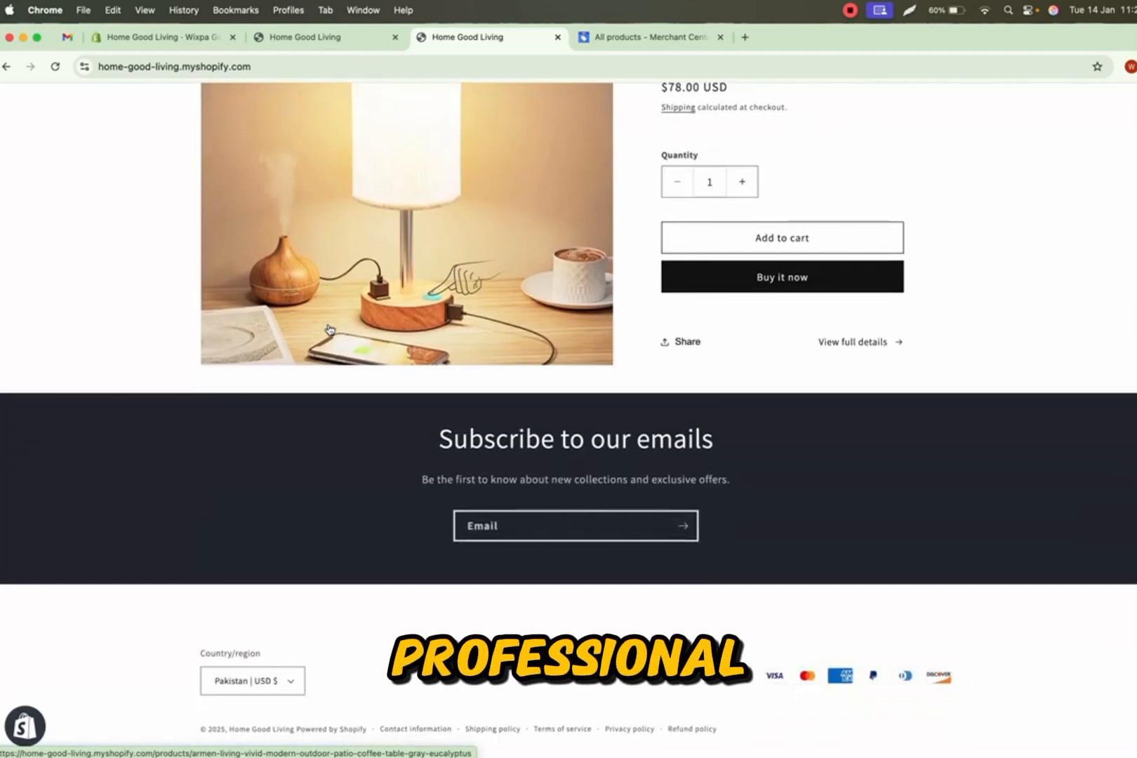
{"action": "scroll", "coordinate": [329, 330], "scroll_direction": "up", "scroll_amount": 12}
{"action": "left_click", "coordinate": [300, 36]}
{"action": "left_click", "coordinate": [200, 41]}
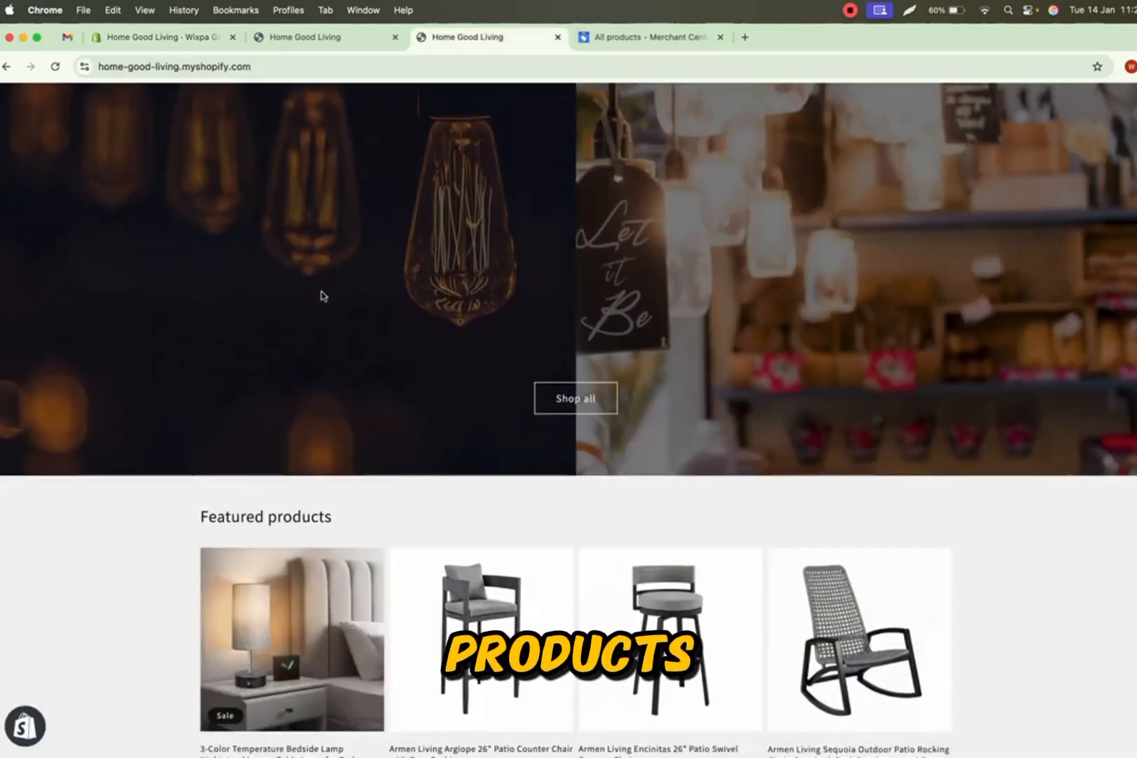
{"action": "scroll", "coordinate": [322, 295], "scroll_direction": "down", "scroll_amount": 5}
{"action": "scroll", "coordinate": [321, 295], "scroll_direction": "down", "scroll_amount": 5}
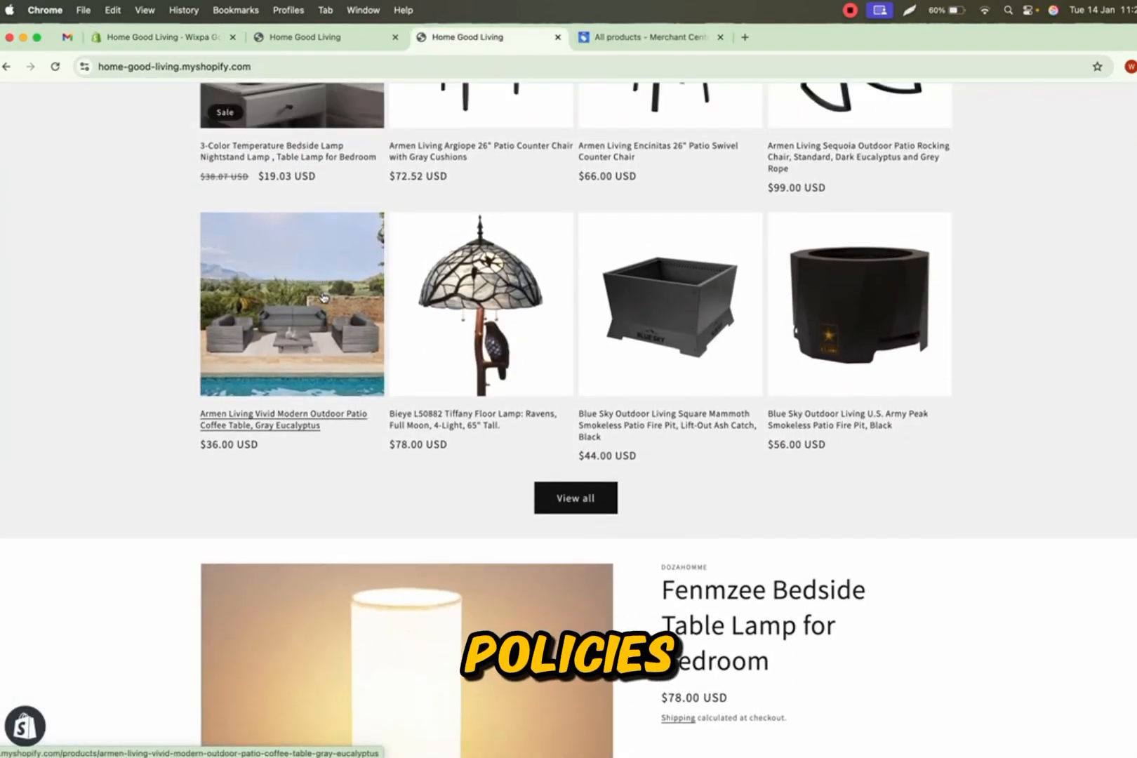
{"action": "scroll", "coordinate": [325, 309], "scroll_direction": "down", "scroll_amount": 5}
{"action": "scroll", "coordinate": [330, 330], "scroll_direction": "down", "scroll_amount": 5}
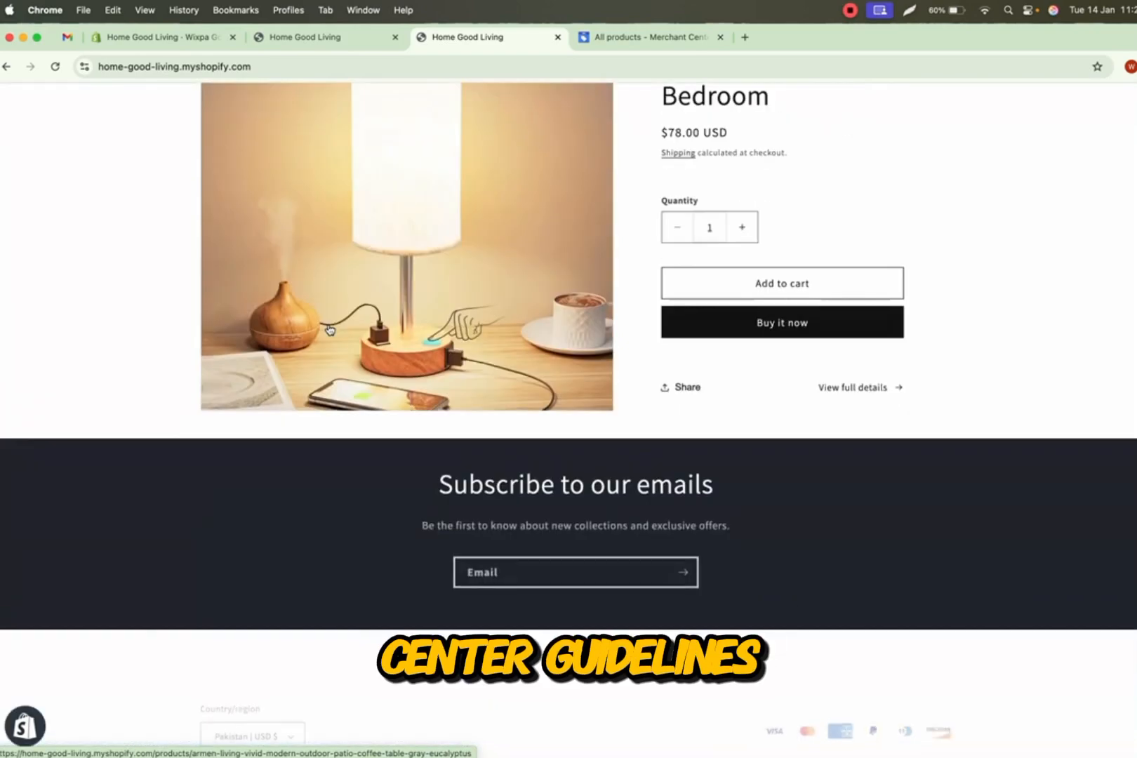
{"action": "scroll", "coordinate": [328, 330], "scroll_direction": "up", "scroll_amount": 10}
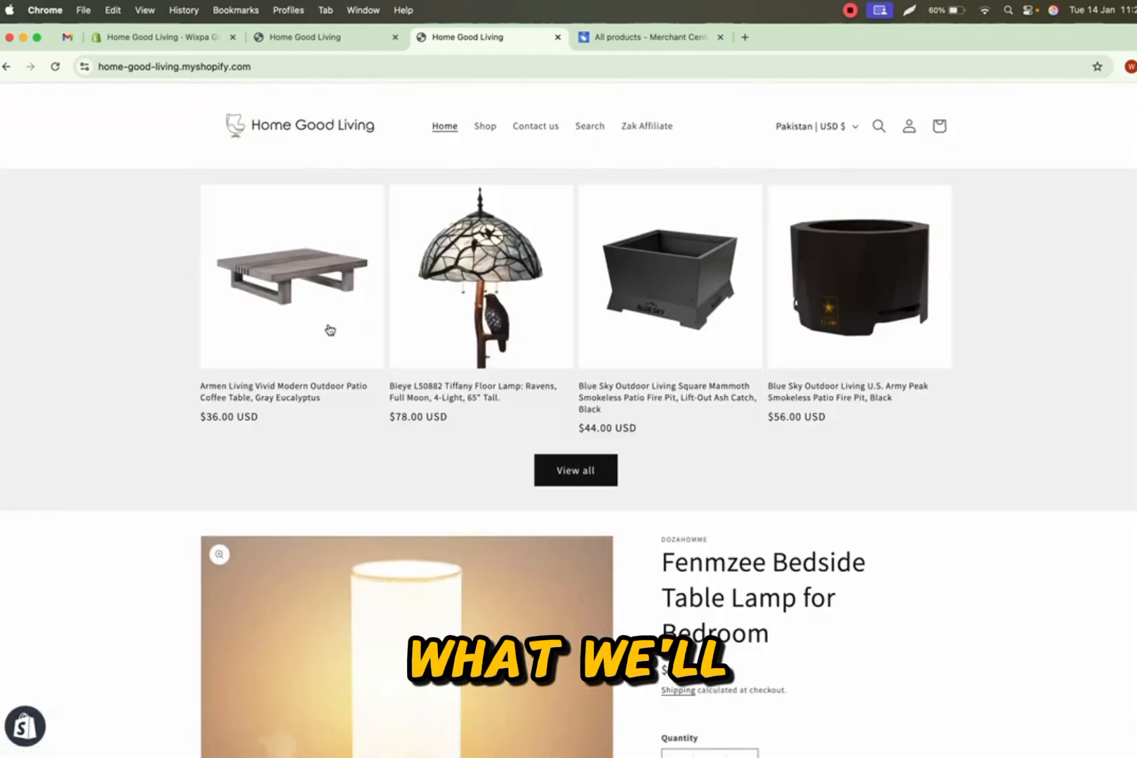
- Return to Merchant Center products and dismiss the products-reviewed notice again
{"action": "left_click", "coordinate": [302, 36]}
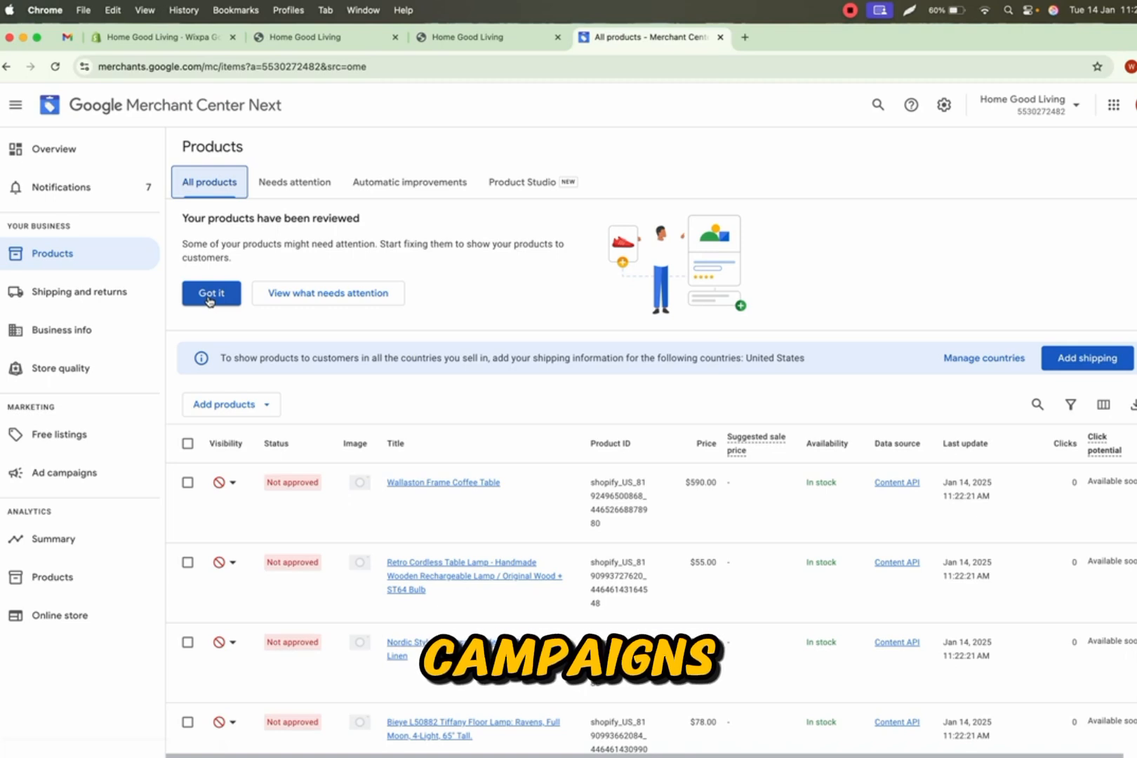
{"action": "left_click", "coordinate": [209, 298]}
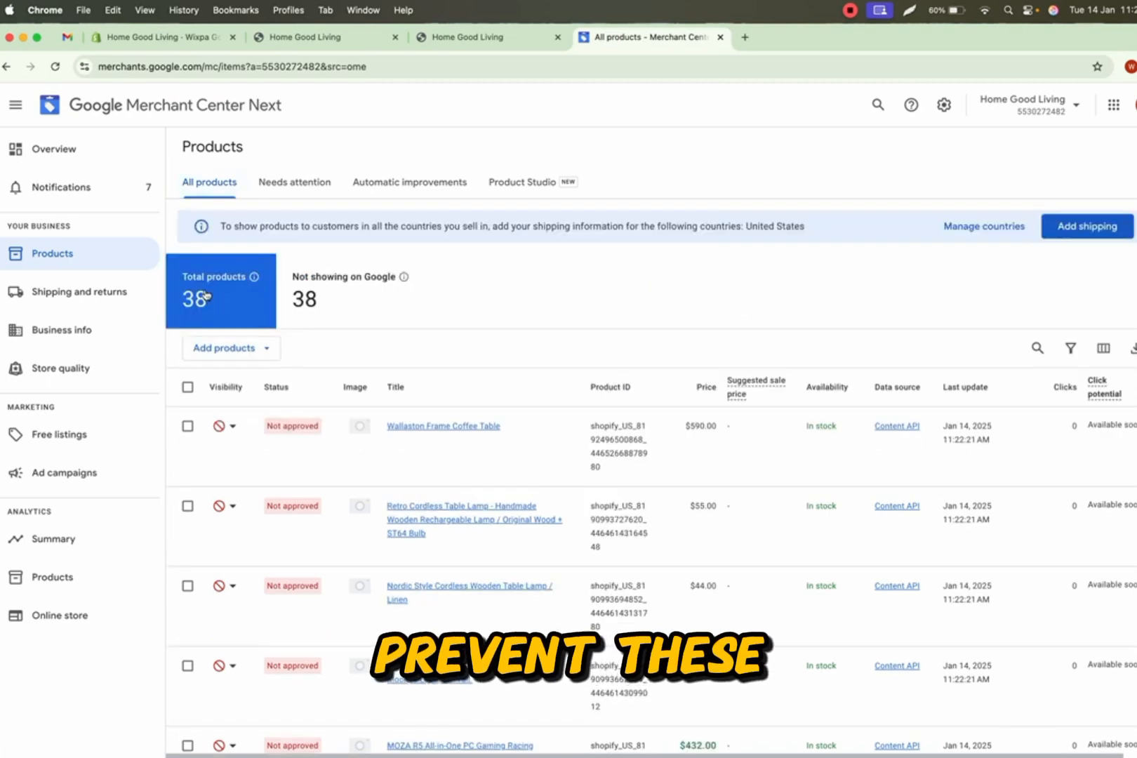